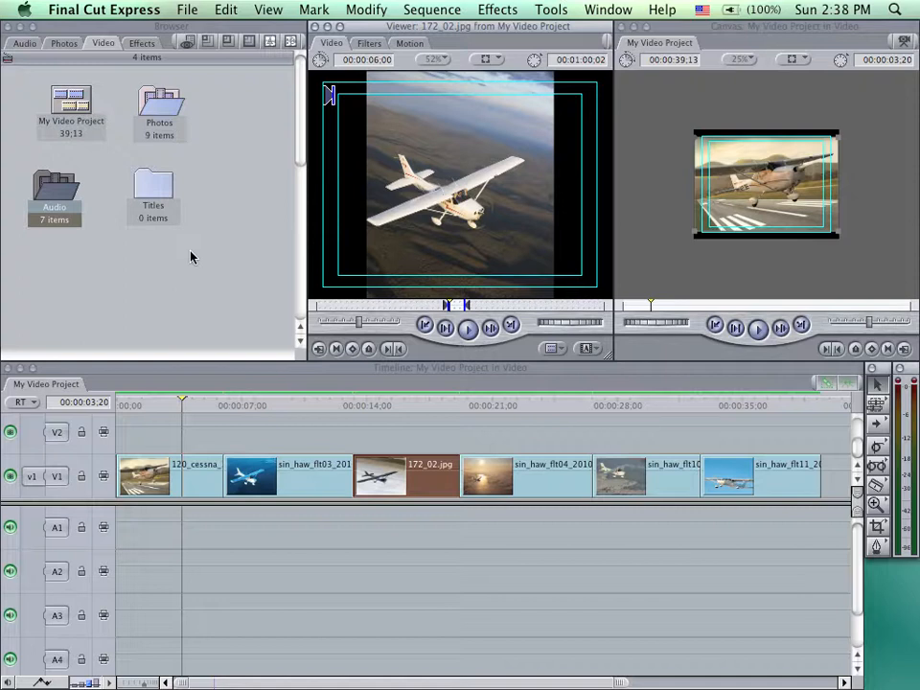
# Open the first timeline clip, 120_cessna, in the Viewer and switch the Canvas display to Image only.
pyautogui.click(183, 479)
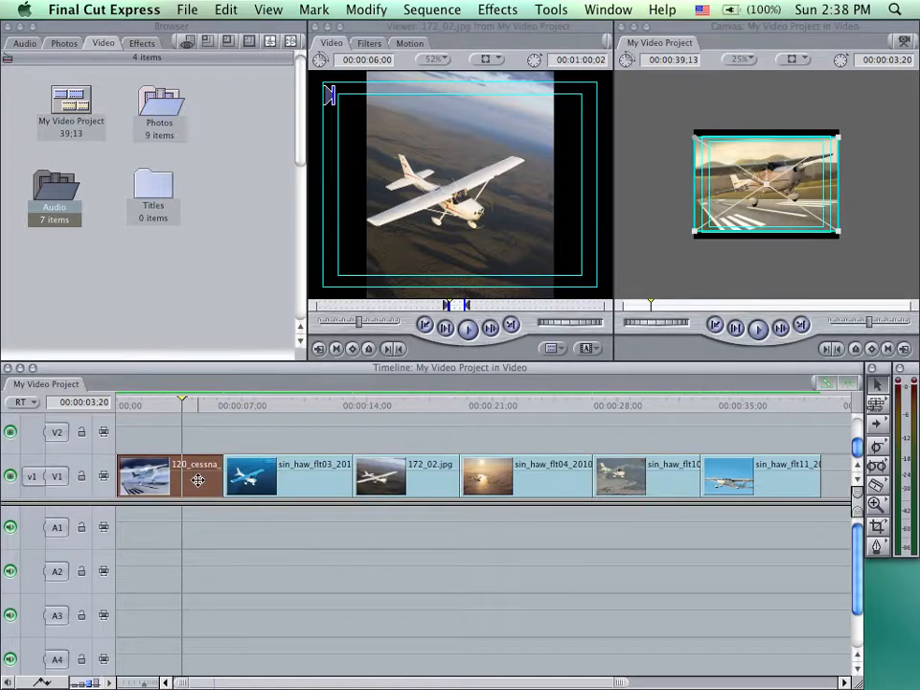
pyautogui.doubleClick(197, 480)
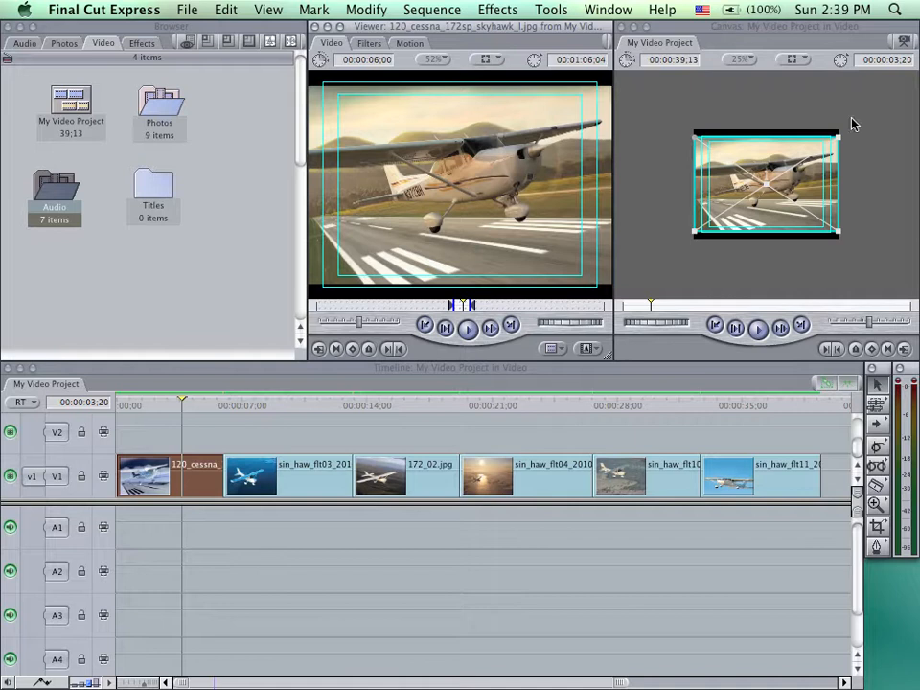
pyautogui.click(792, 59)
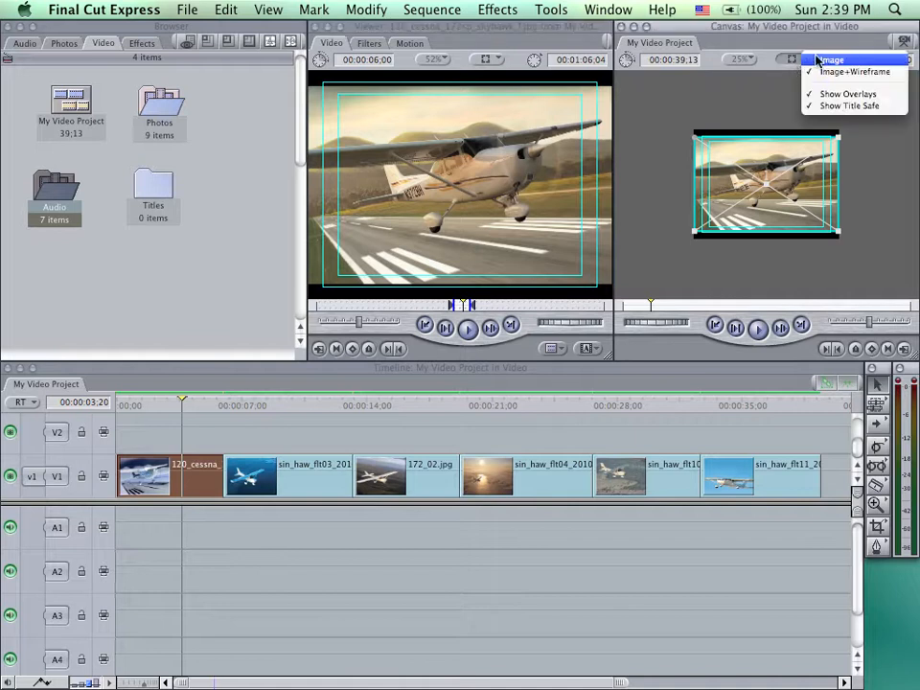
pyautogui.click(822, 60)
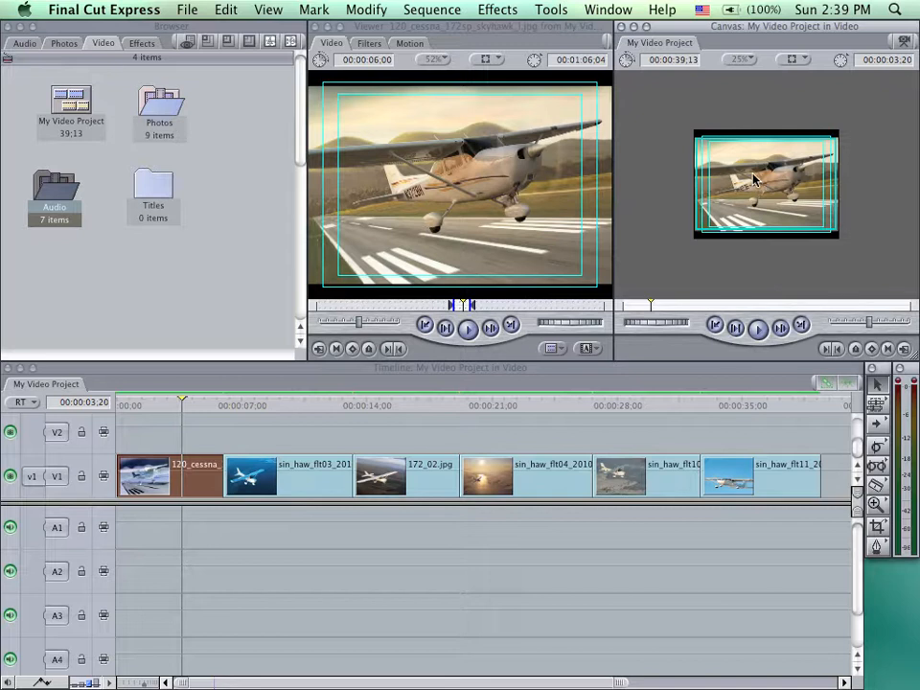
# With Image+Wireframe shown in the Canvas, enlarge the first photo to a scale of about 30 and shift its center to about -85, -4.
pyautogui.click(788, 60)
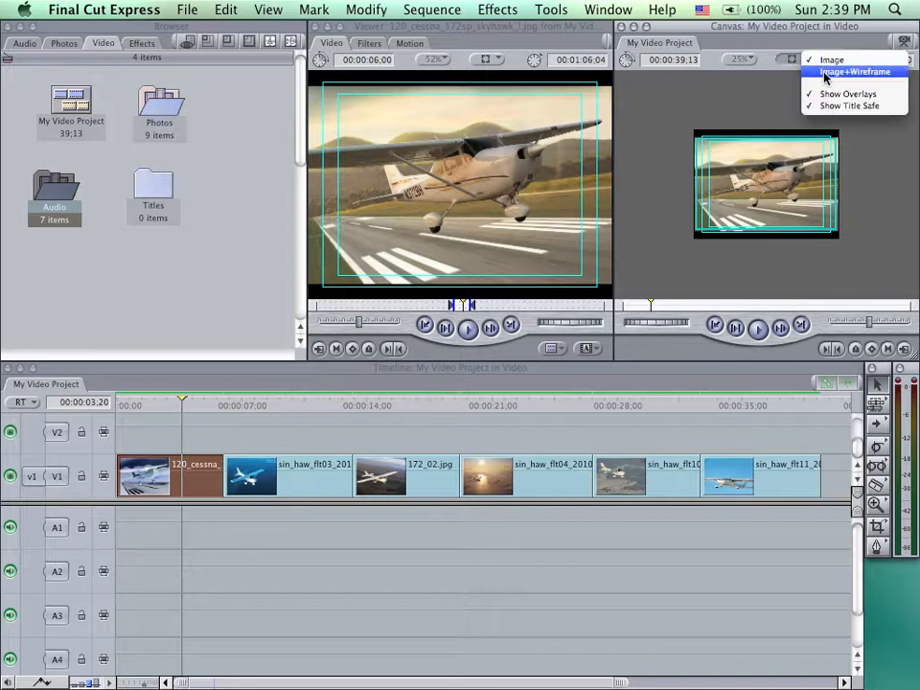
pyautogui.click(824, 72)
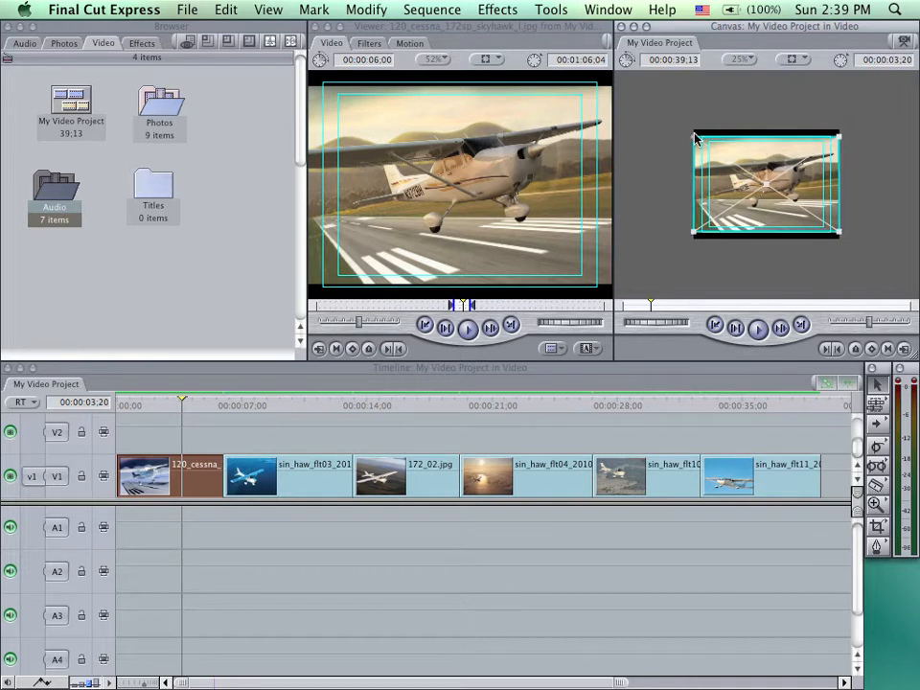
pyautogui.moveTo(694, 137); pyautogui.dragTo(676, 129)
pyautogui.moveTo(779, 164); pyautogui.dragTo(762, 164)
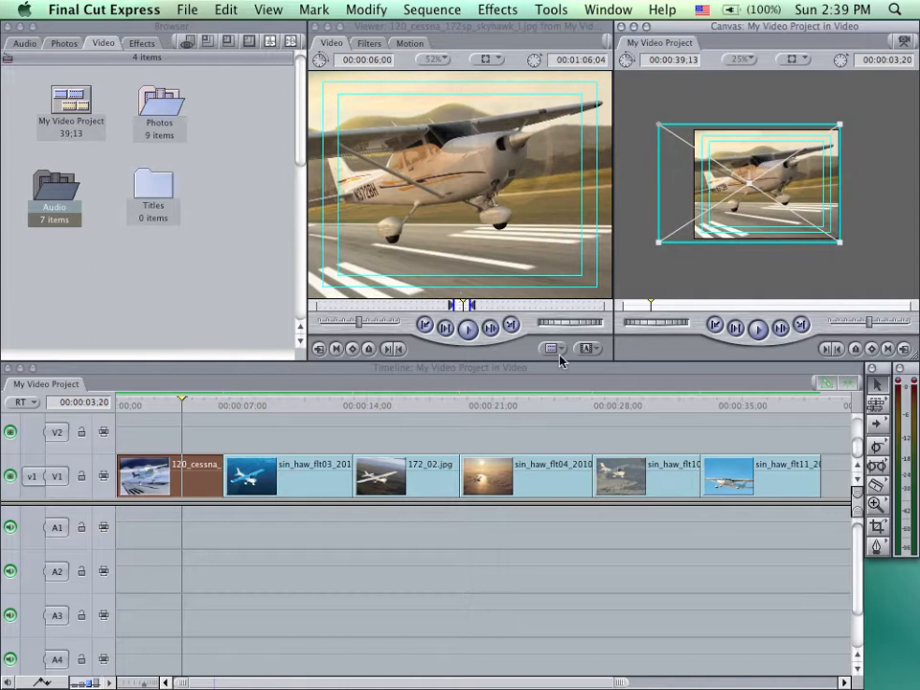
# Add motion keyframes to the first clip at its start, 00:00:00;00, and at its last frame, 00:00:05;29.
pyautogui.click(145, 406)
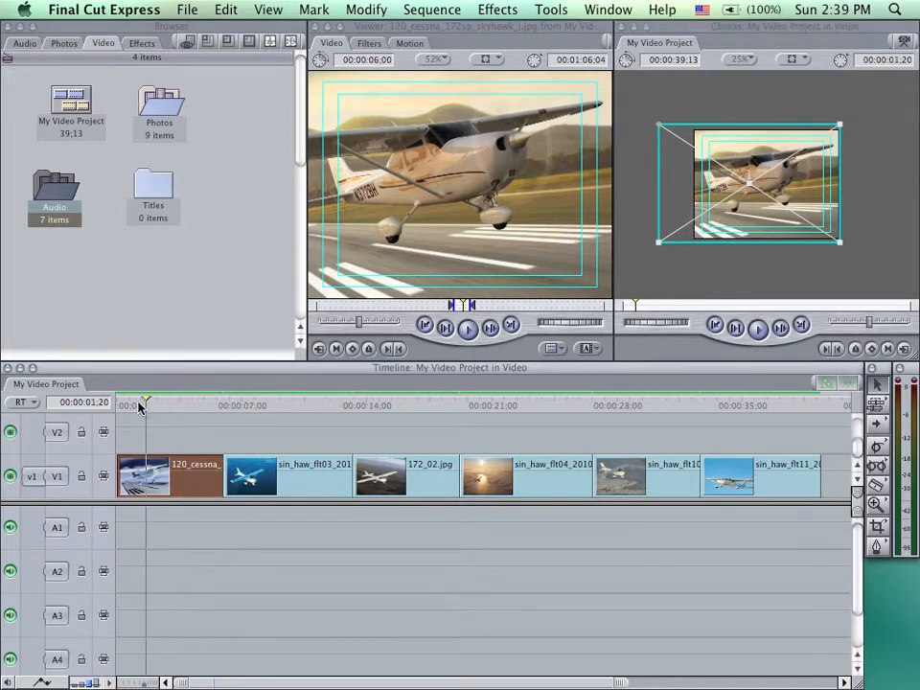
pyautogui.click(120, 407)
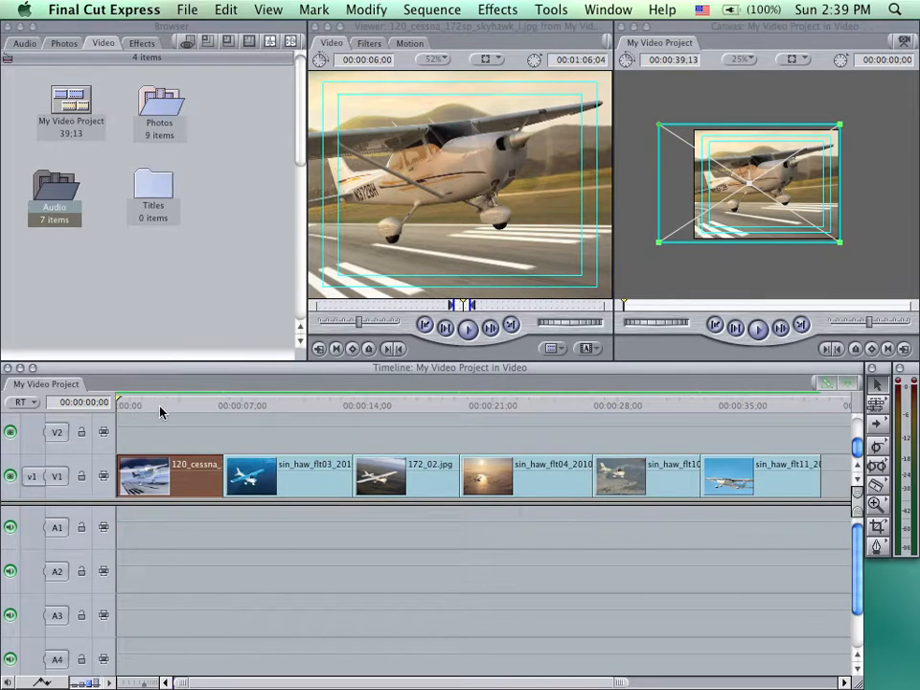
pyautogui.moveTo(160, 410); pyautogui.dragTo(118, 411)
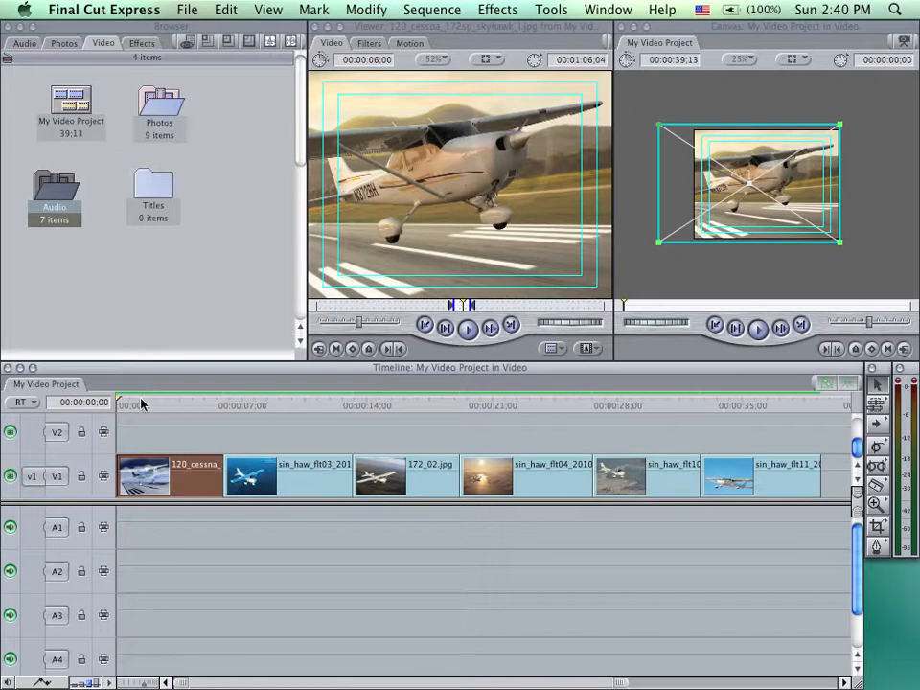
pyautogui.click(872, 349)
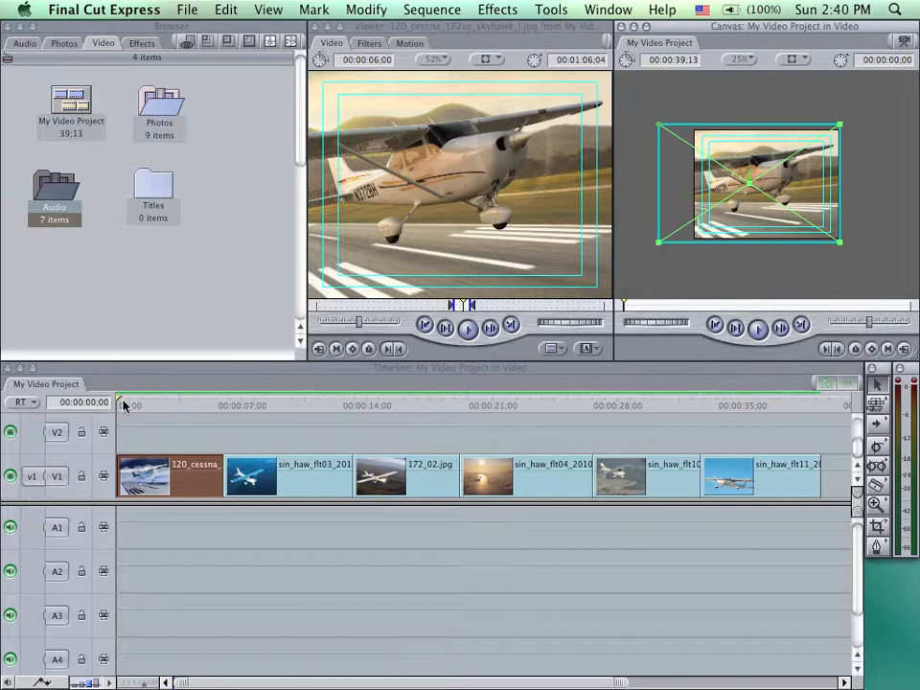
pyautogui.moveTo(161, 413); pyautogui.dragTo(222, 414)
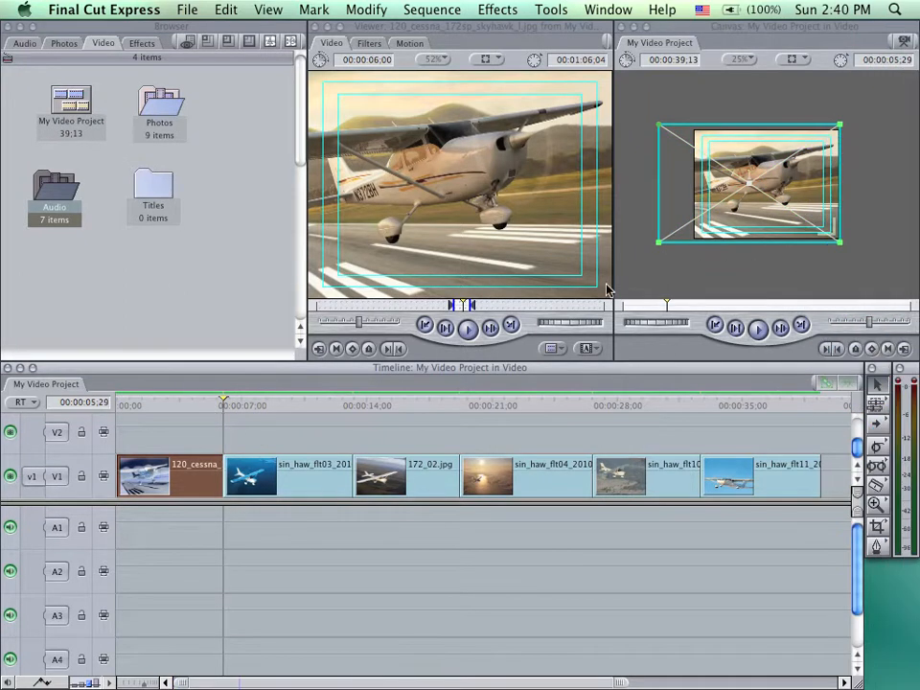
pyautogui.click(872, 350)
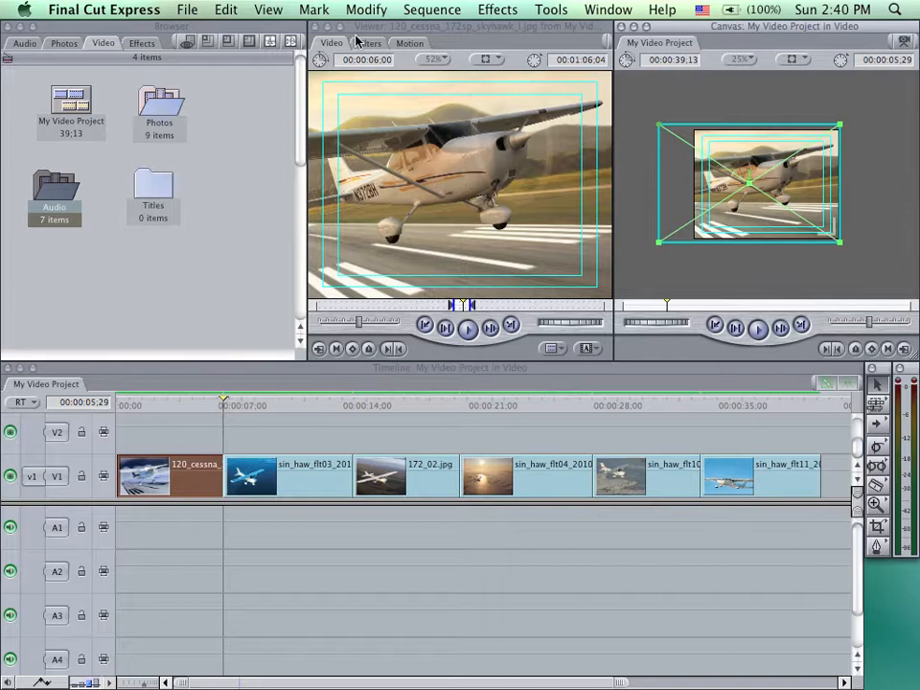
# Display the first clip's motion parameters and widen the Viewer window to reveal its keyframe graph.
pyautogui.click(404, 44)
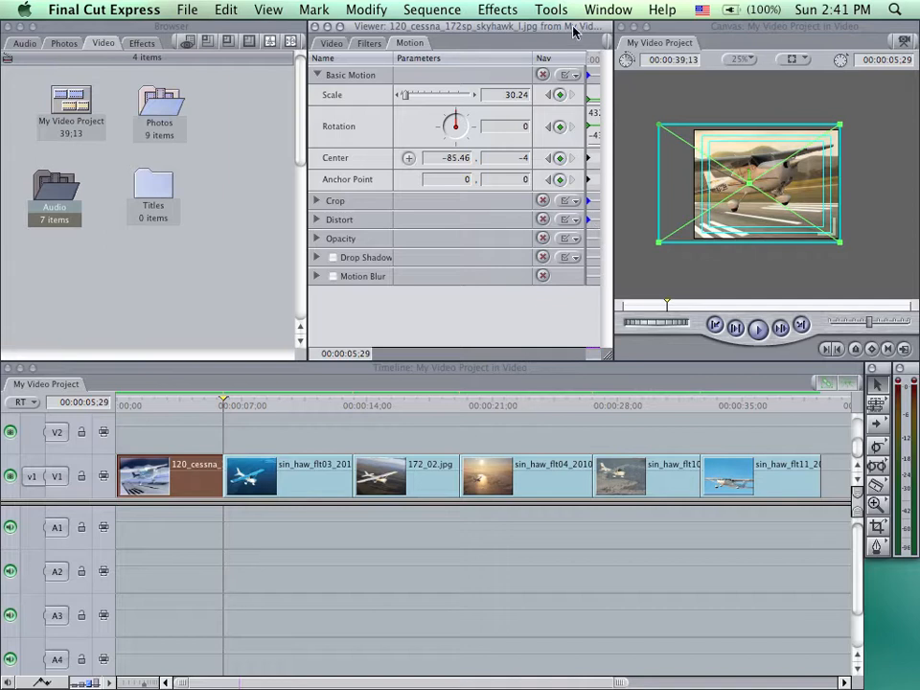
pyautogui.moveTo(610, 356); pyautogui.dragTo(740, 368)
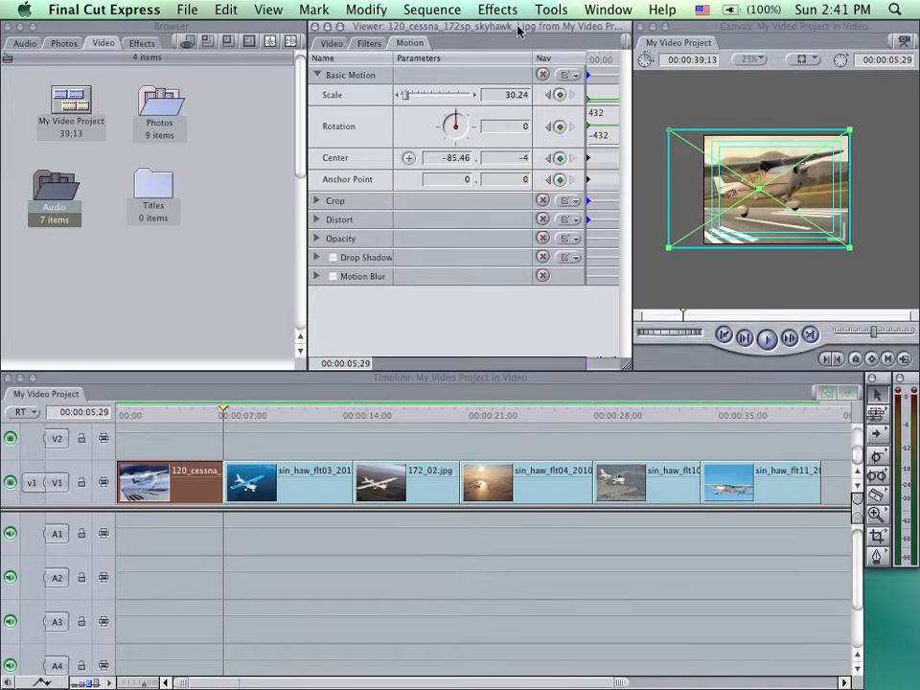
pyautogui.moveTo(565, 28); pyautogui.dragTo(547, 31)
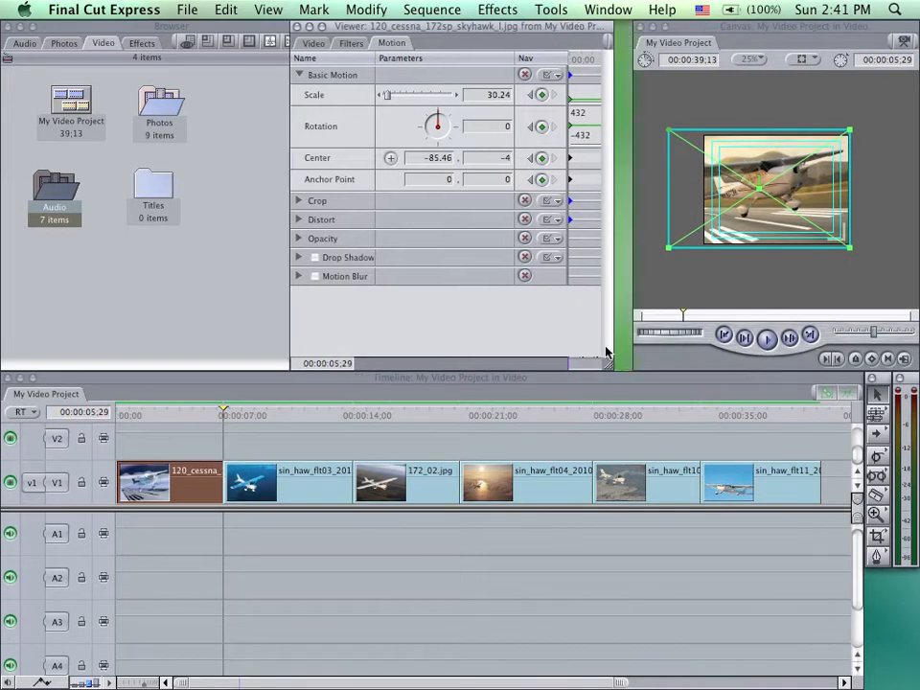
pyautogui.moveTo(609, 364); pyautogui.dragTo(754, 361)
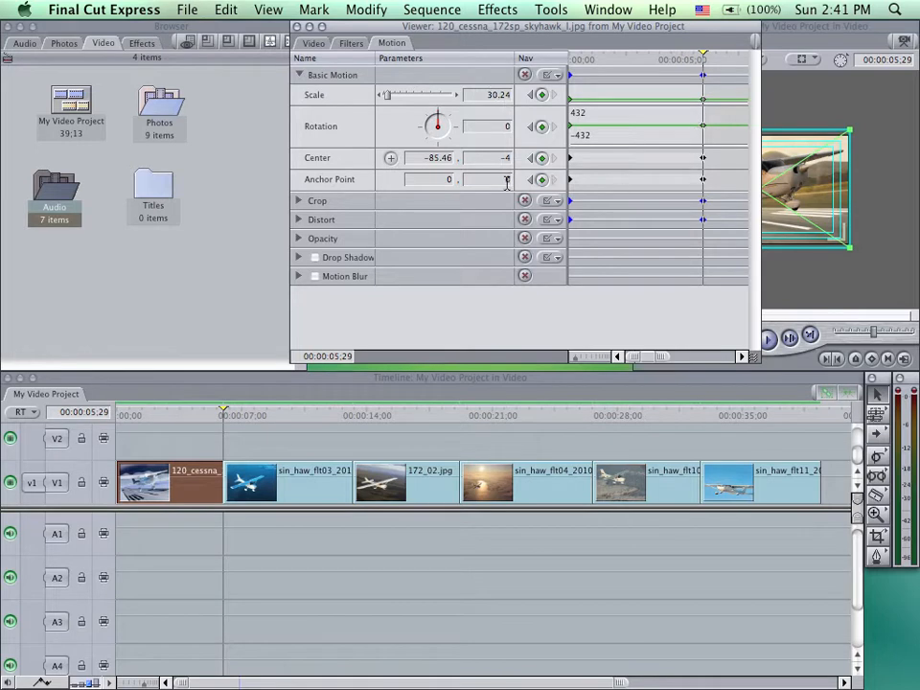
# At the start keyframe of the first clip, reposition the photo in the Canvas to a center of about -81, 20.
pyautogui.click(766, 83)
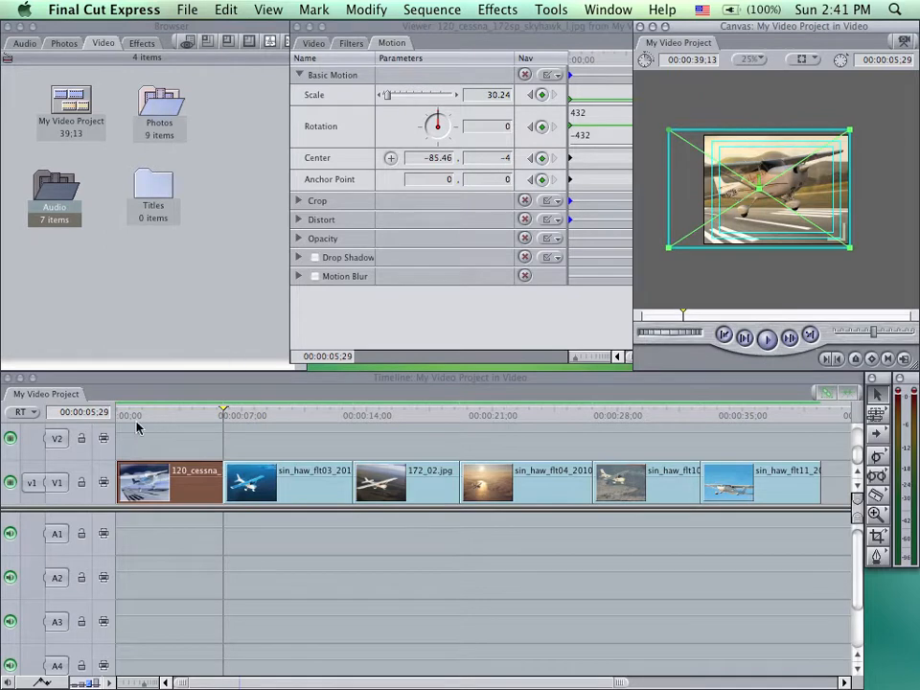
pyautogui.moveTo(134, 414); pyautogui.dragTo(106, 417)
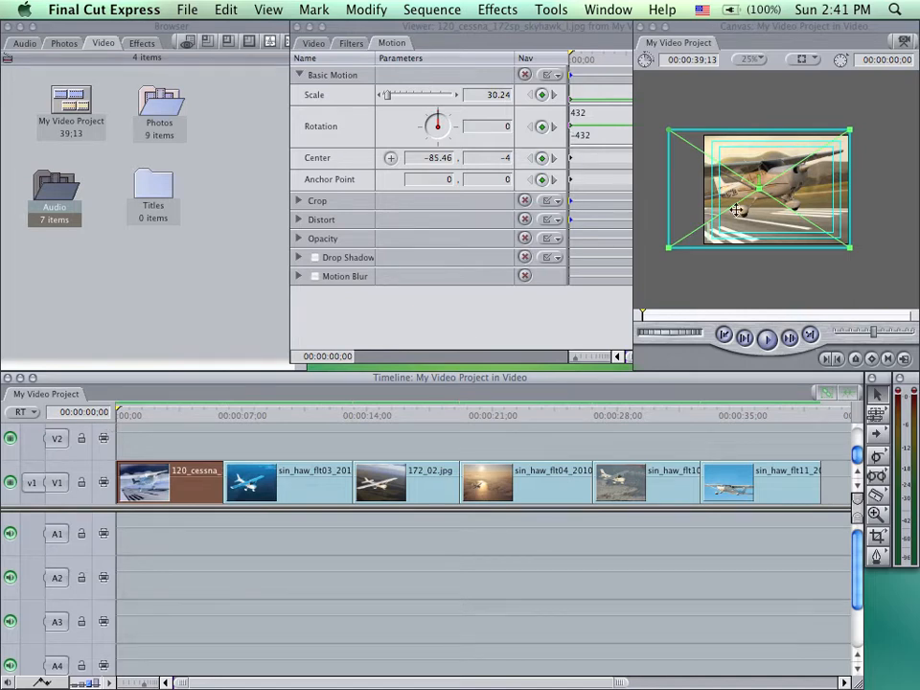
pyautogui.moveTo(753, 216); pyautogui.dragTo(745, 222)
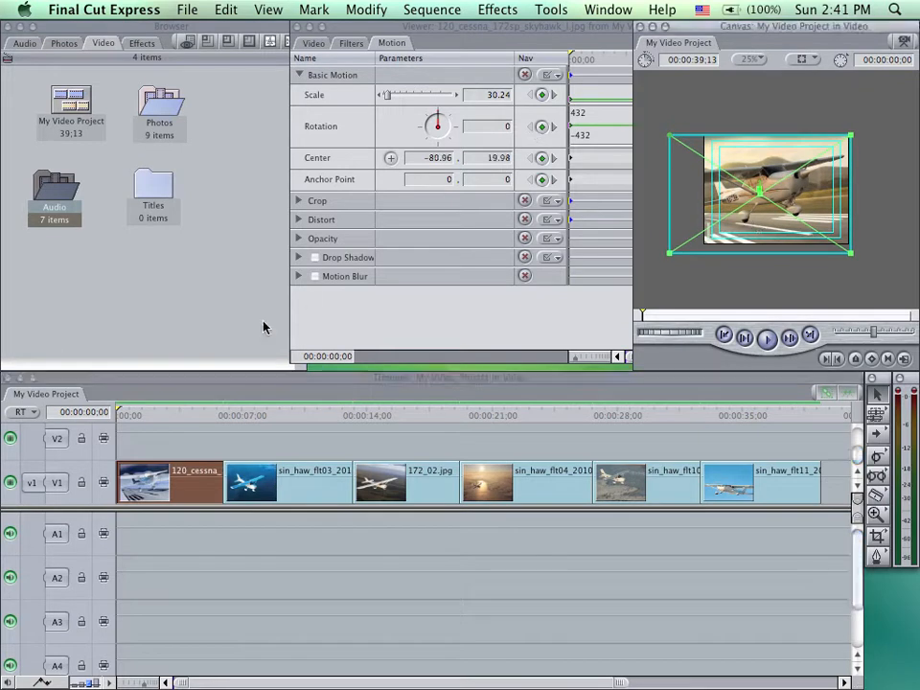
# At the 00:00:05;29 keyframe, move the first photo's center to about 9, -16 and enlarge it to a scale of about 33.5.
pyautogui.click(191, 416)
pyautogui.moveTo(191, 415); pyautogui.dragTo(215, 415)
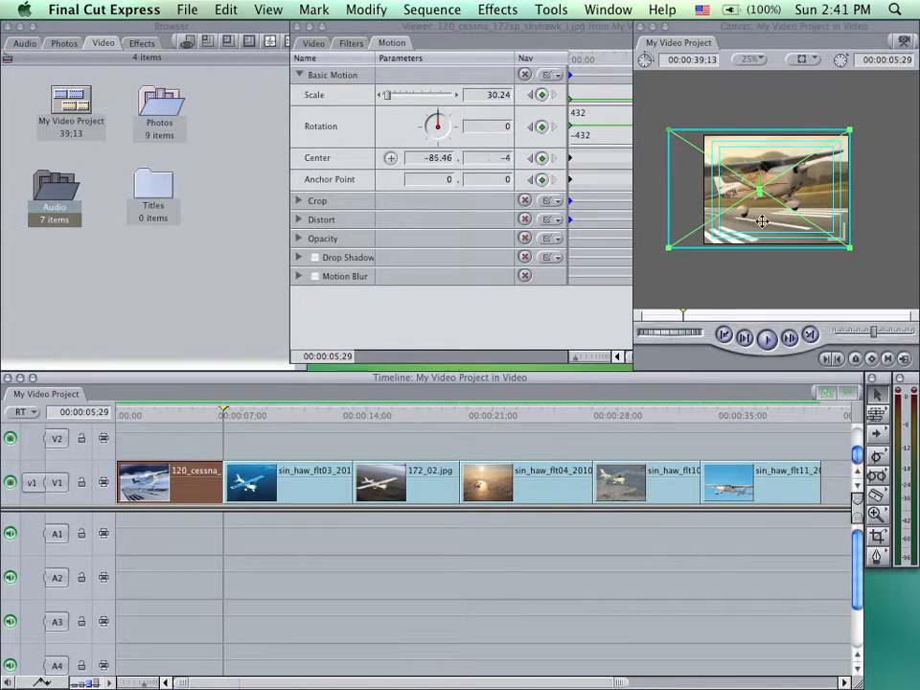
pyautogui.moveTo(809, 193); pyautogui.dragTo(830, 189)
pyautogui.moveTo(828, 190); pyautogui.dragTo(828, 190)
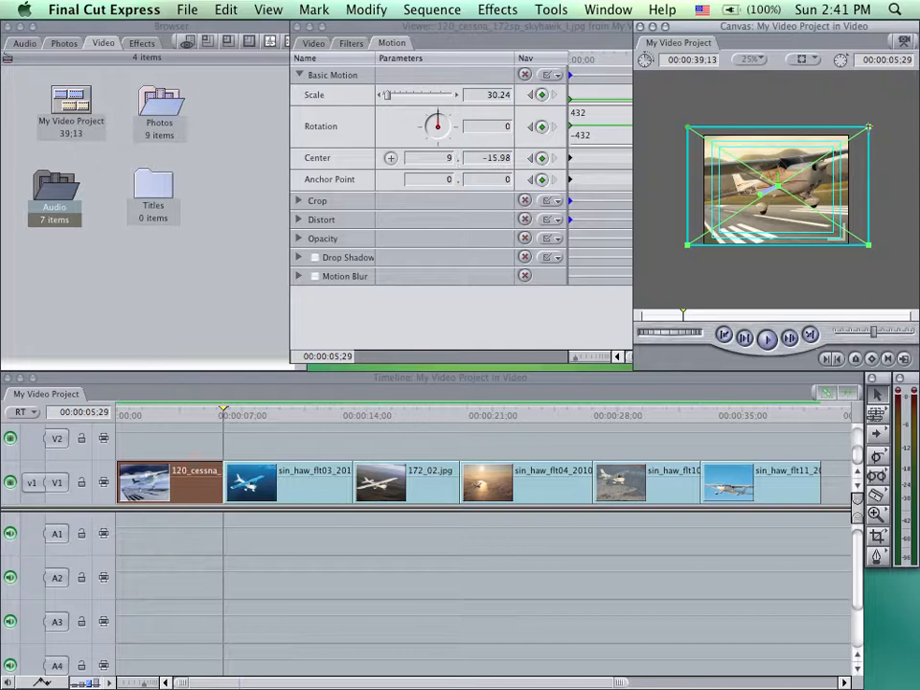
pyautogui.moveTo(868, 126); pyautogui.dragTo(878, 123)
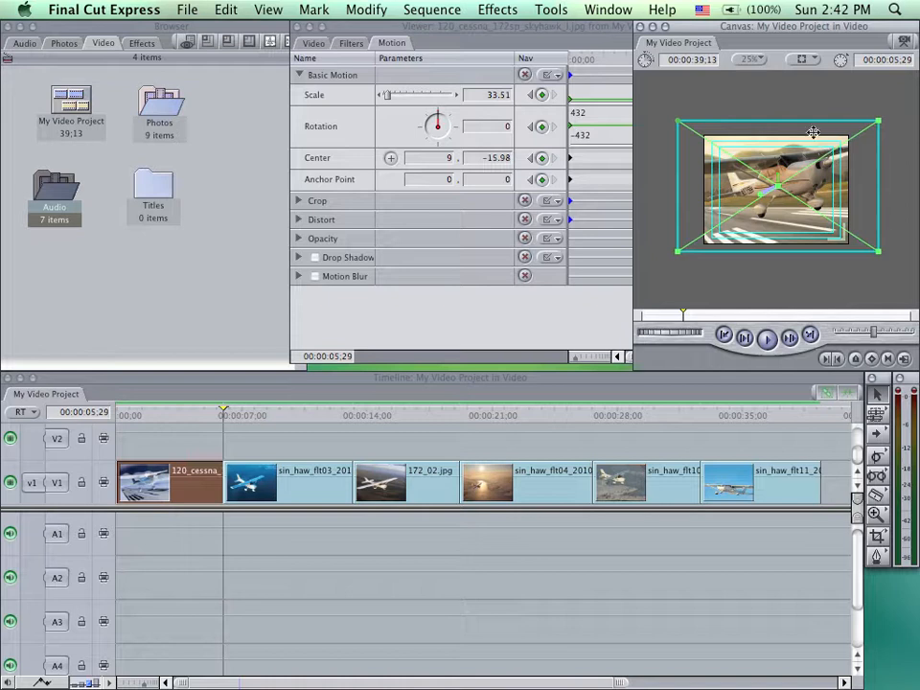
# Fit the Canvas image to its window and scrub through the first clip to preview the pan and zoom.
pyautogui.click(756, 61)
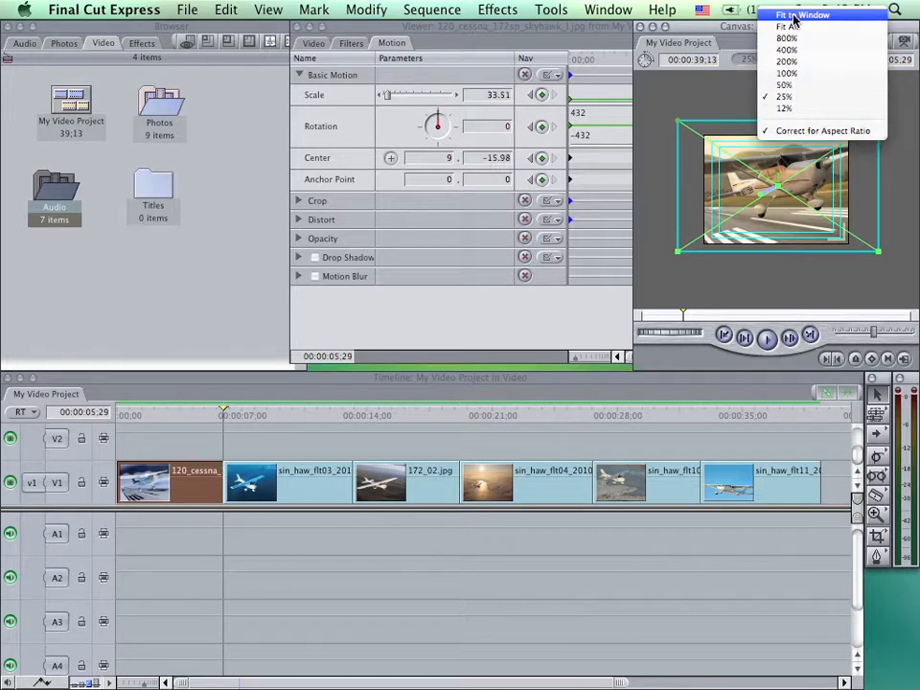
pyautogui.click(794, 15)
pyautogui.click(833, 10)
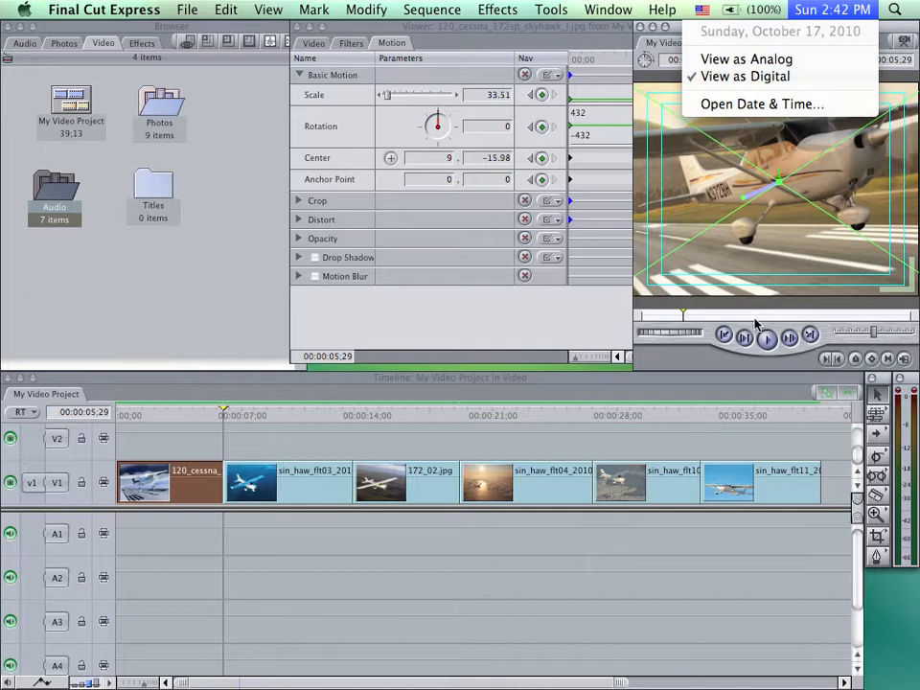
pyautogui.click(687, 369)
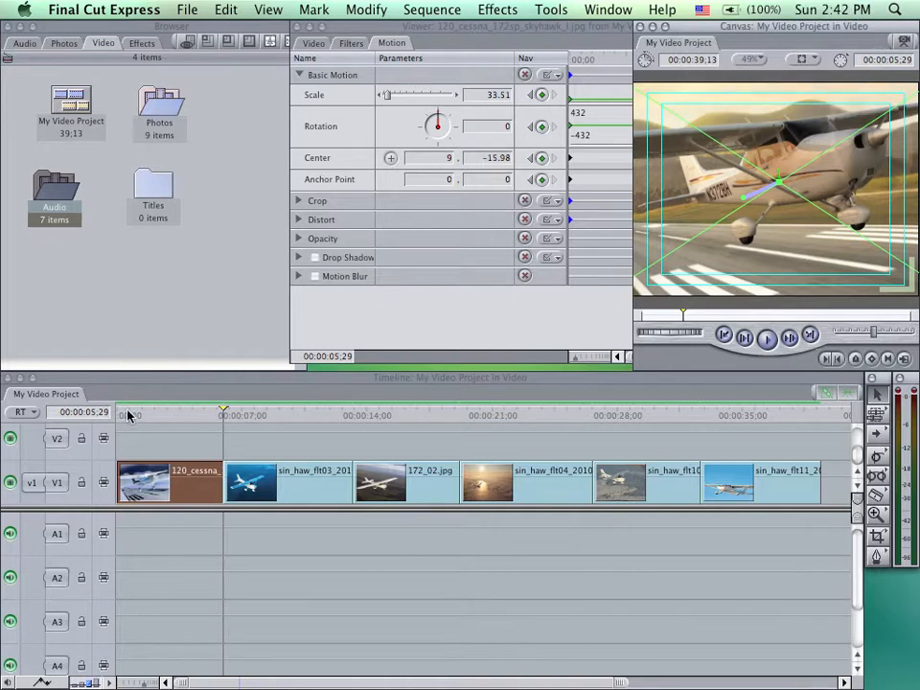
pyautogui.moveTo(127, 416); pyautogui.dragTo(203, 427)
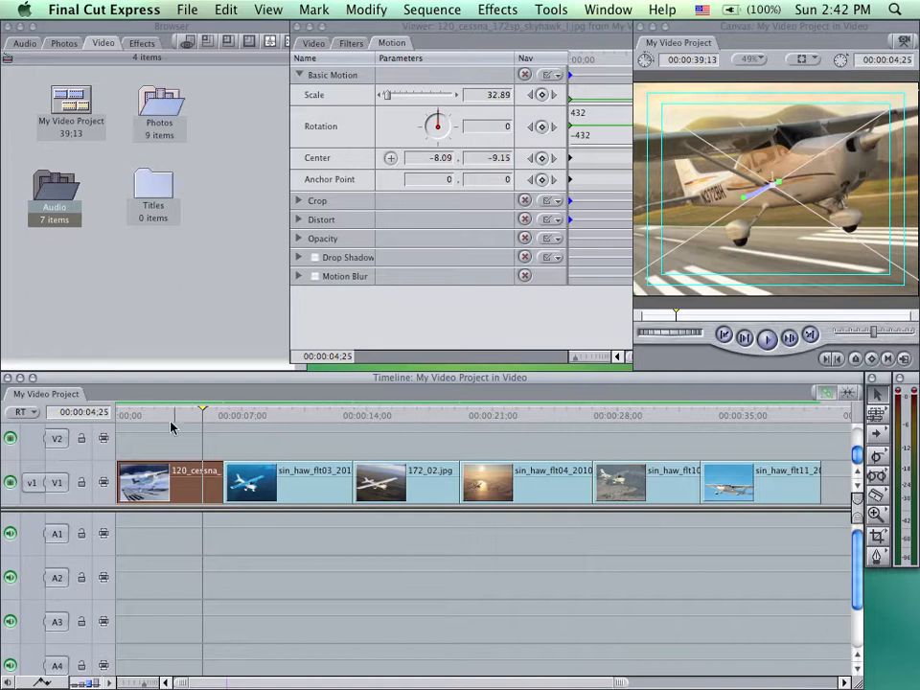
pyautogui.moveTo(202, 424); pyautogui.dragTo(168, 429)
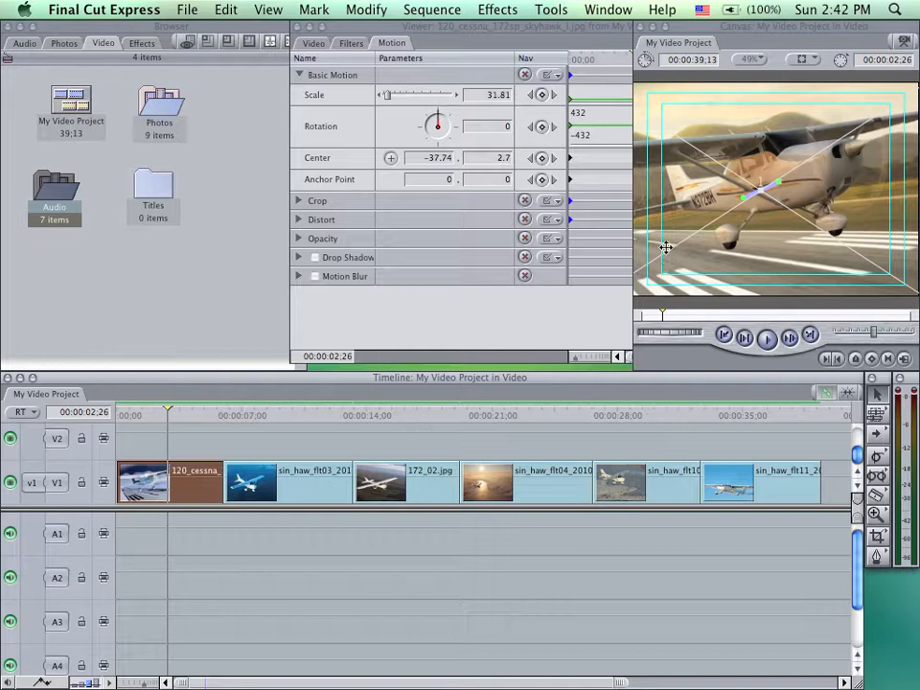
# Show the second clip, sin_haw_flt03, in the Canvas at 25% with its wireframe, and enlarge the photo beyond the frame edges.
pyautogui.click(266, 416)
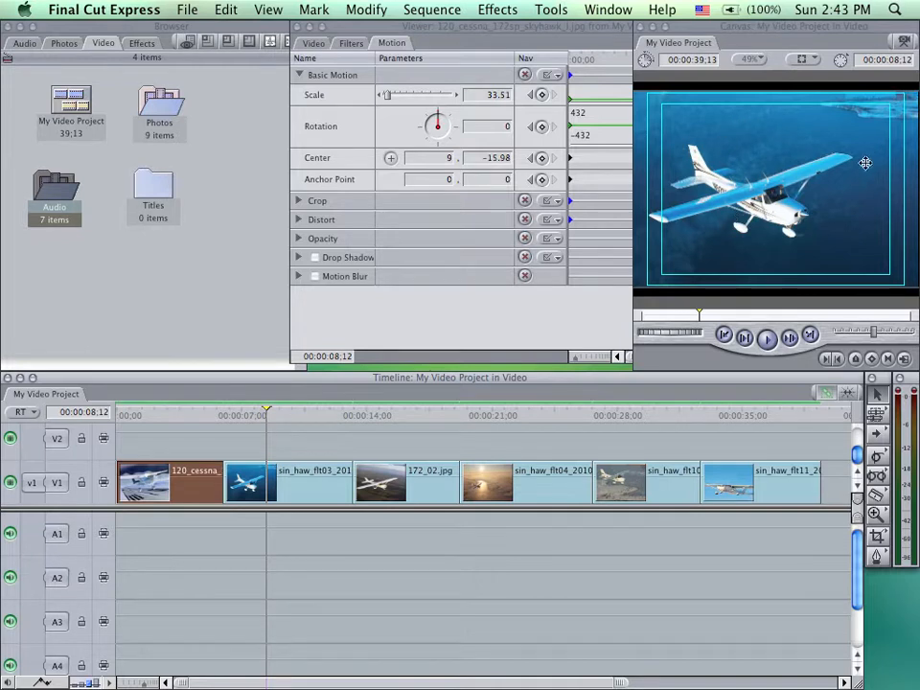
pyautogui.click(806, 59)
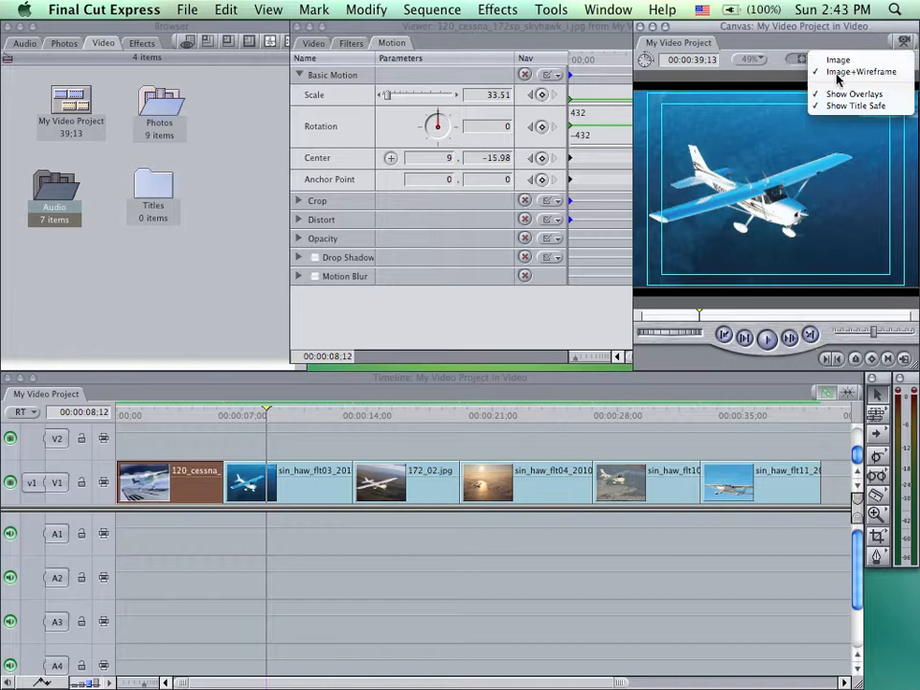
pyautogui.click(838, 73)
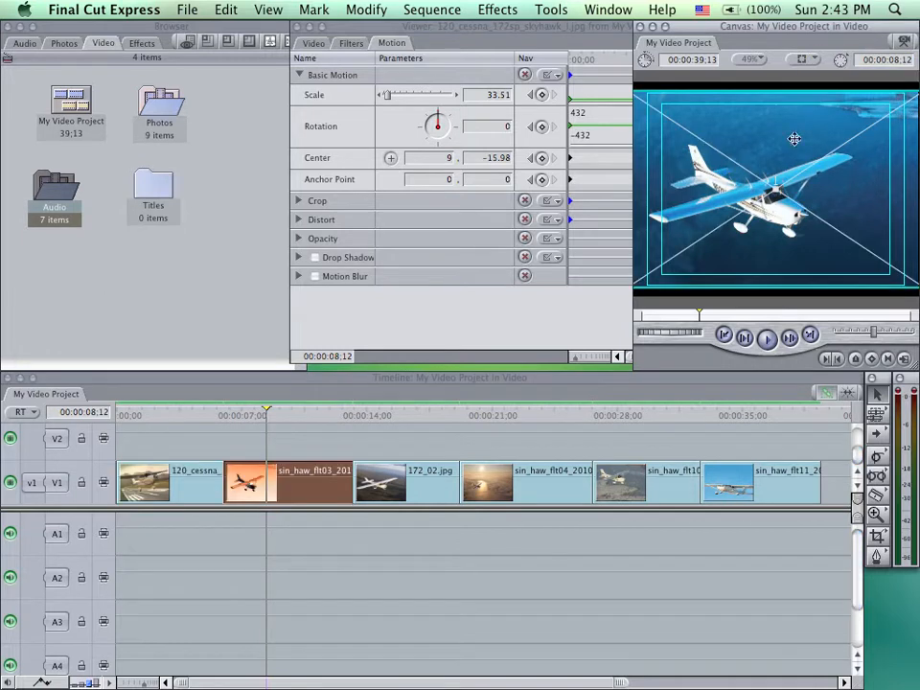
pyautogui.click(750, 60)
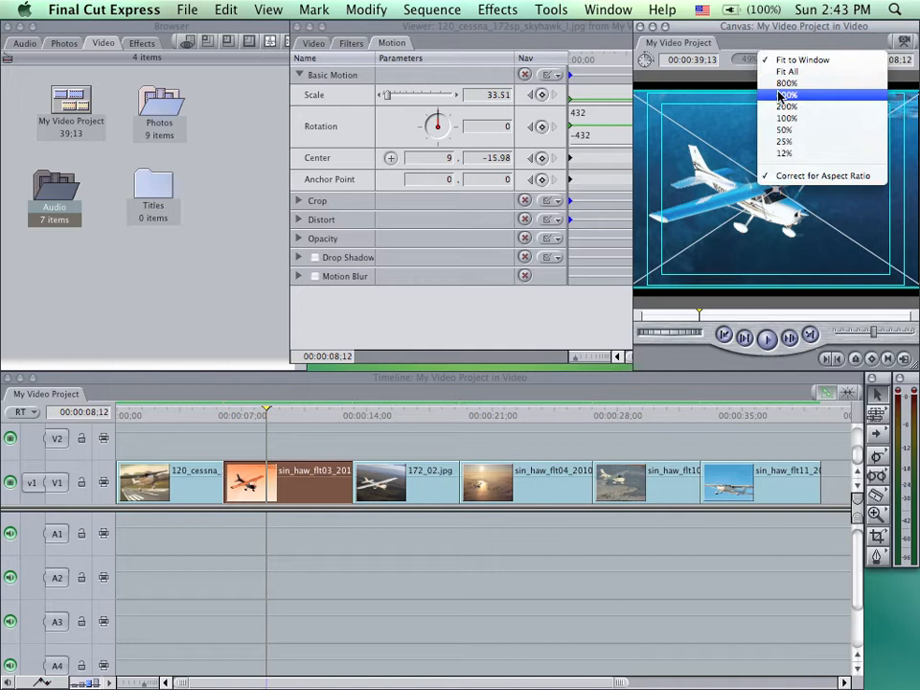
pyautogui.click(784, 143)
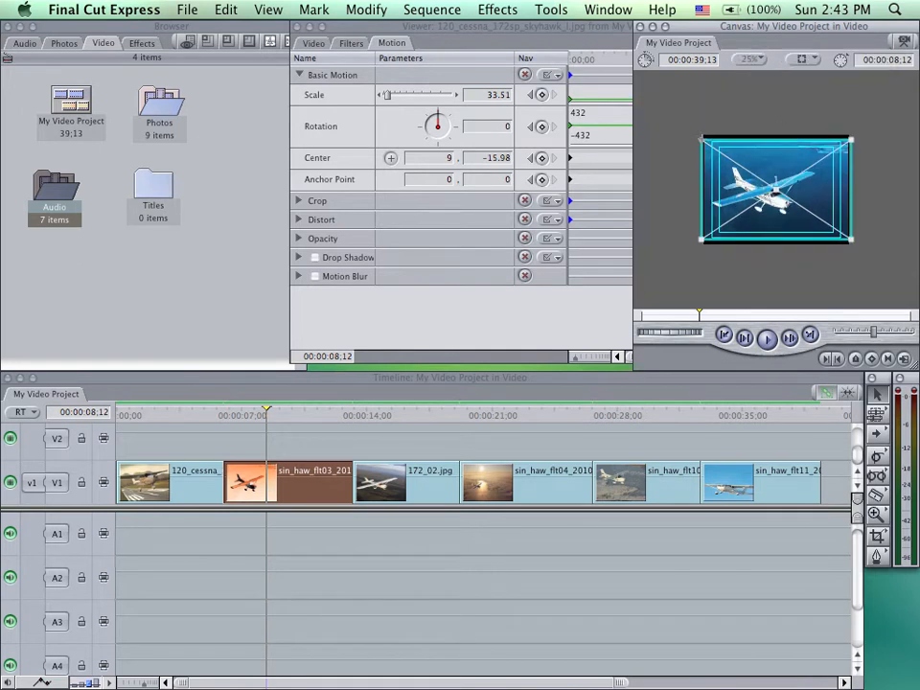
pyautogui.moveTo(703, 139); pyautogui.dragTo(690, 130)
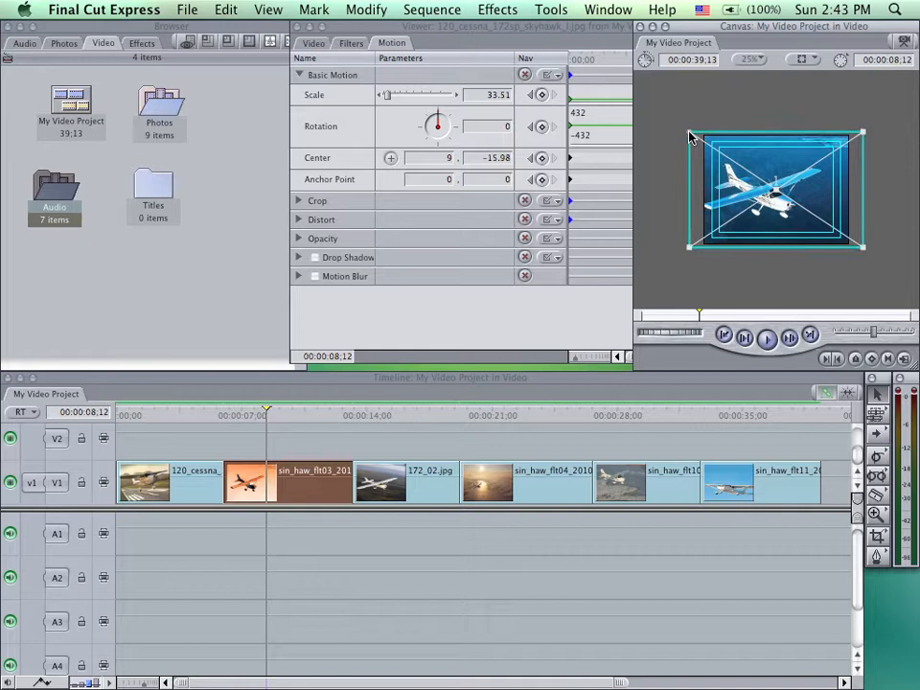
# Add a motion keyframe at 00:00:06;00, the first frame of the second clip, sin_haw_flt03.
pyautogui.click(230, 416)
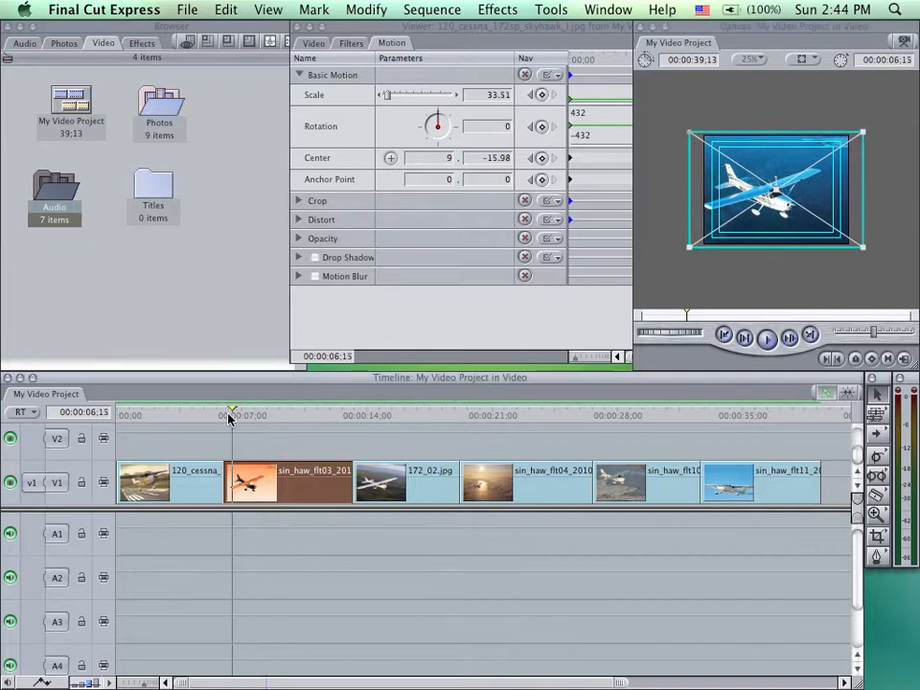
pyautogui.moveTo(227, 417)
pyautogui.mouseDown()
pyautogui.moveTo(347, 419)
pyautogui.moveTo(251, 420)
pyautogui.moveTo(338, 427)
pyautogui.moveTo(238, 431)
pyautogui.mouseUp()
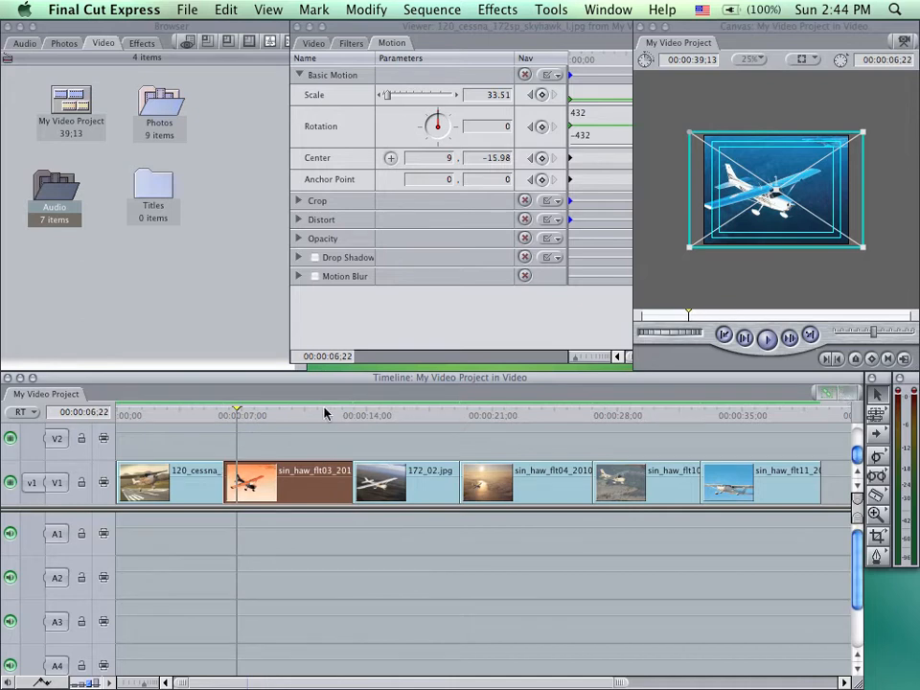
pyautogui.moveTo(236, 412); pyautogui.dragTo(224, 414)
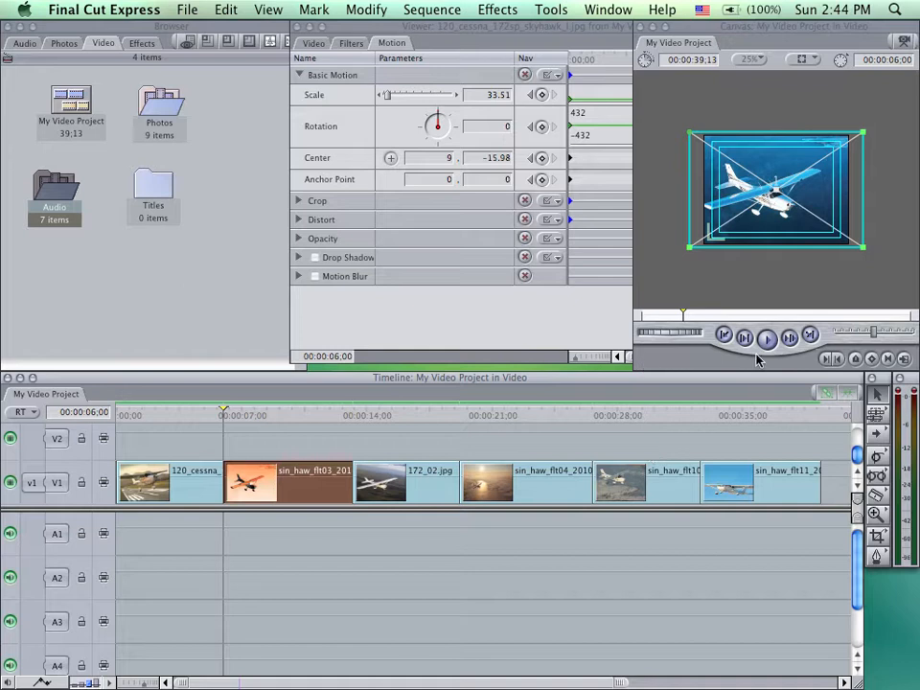
pyautogui.click(873, 359)
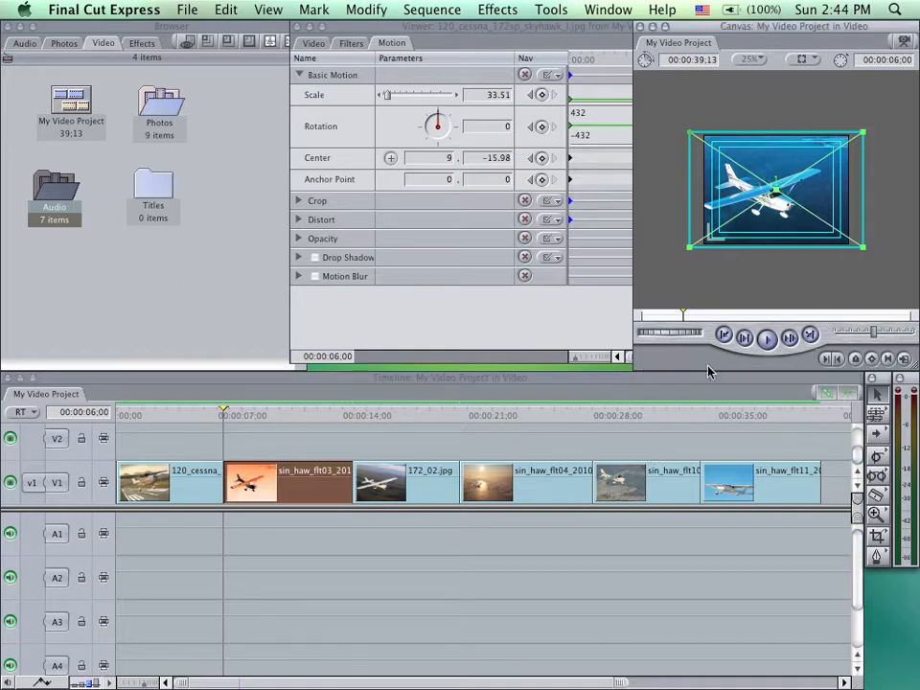
# Add a motion keyframe at 00:00:13;06, the last frame of the second clip.
pyautogui.click(352, 419)
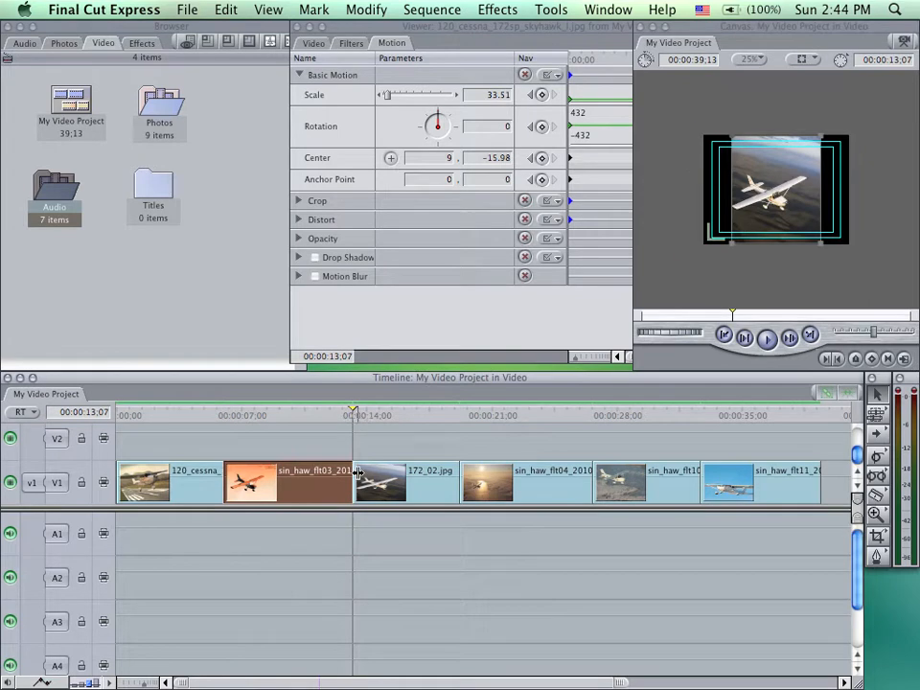
pyautogui.press('Left')
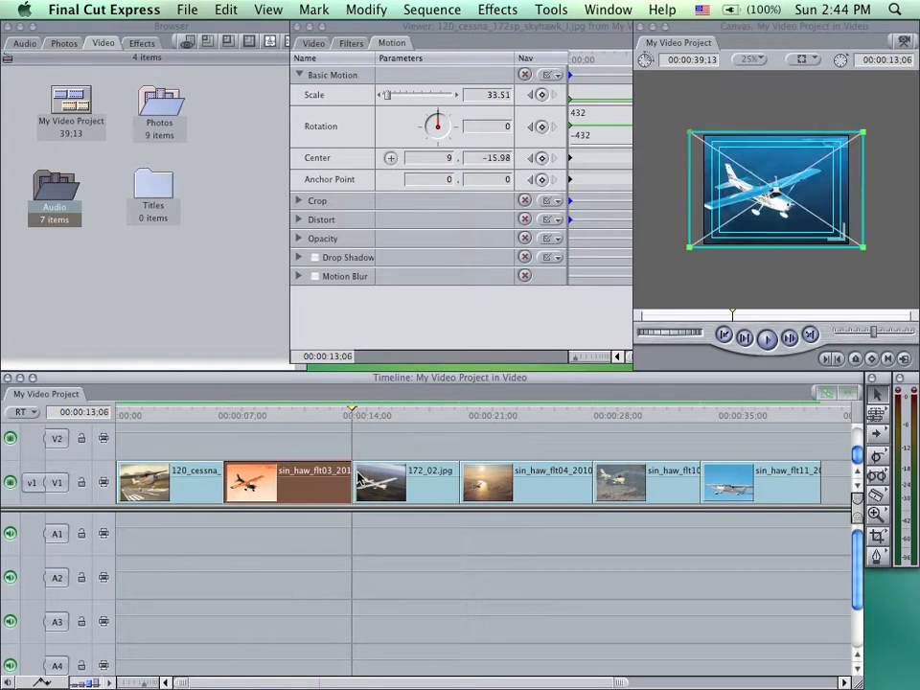
pyautogui.click(874, 361)
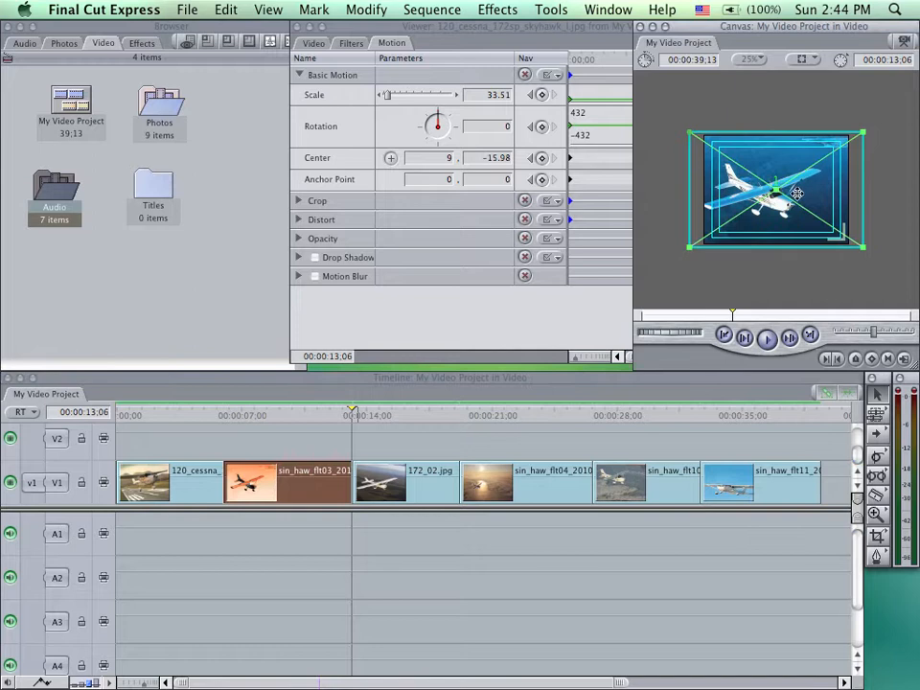
# At the second clip's end keyframe, shift the photo slightly right and up in the Canvas and enlarge it a little.
pyautogui.moveTo(797, 194); pyautogui.dragTo(813, 194)
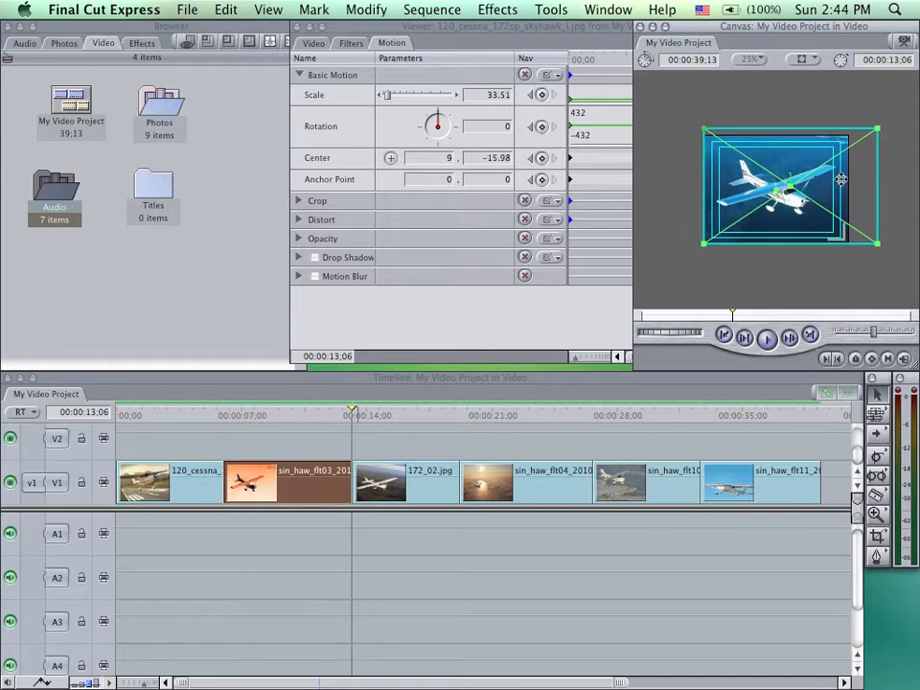
pyautogui.moveTo(878, 127); pyautogui.dragTo(886, 124)
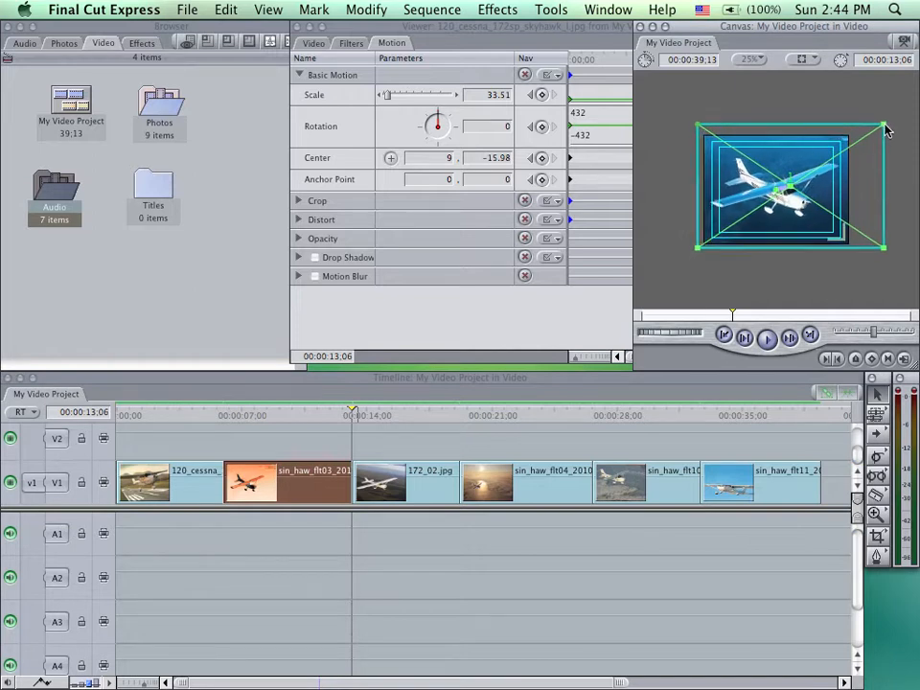
pyautogui.moveTo(792, 222); pyautogui.dragTo(795, 221)
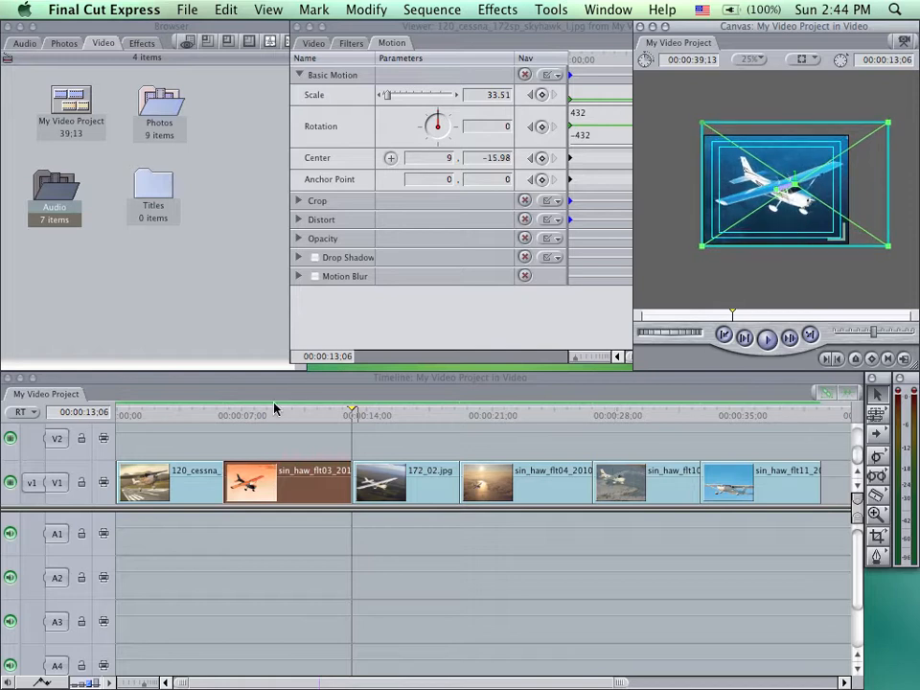
# Scrub back to 00:00:06;22 in the second clip and try shifting the photo slightly right and down.
pyautogui.moveTo(269, 416); pyautogui.dragTo(236, 428)
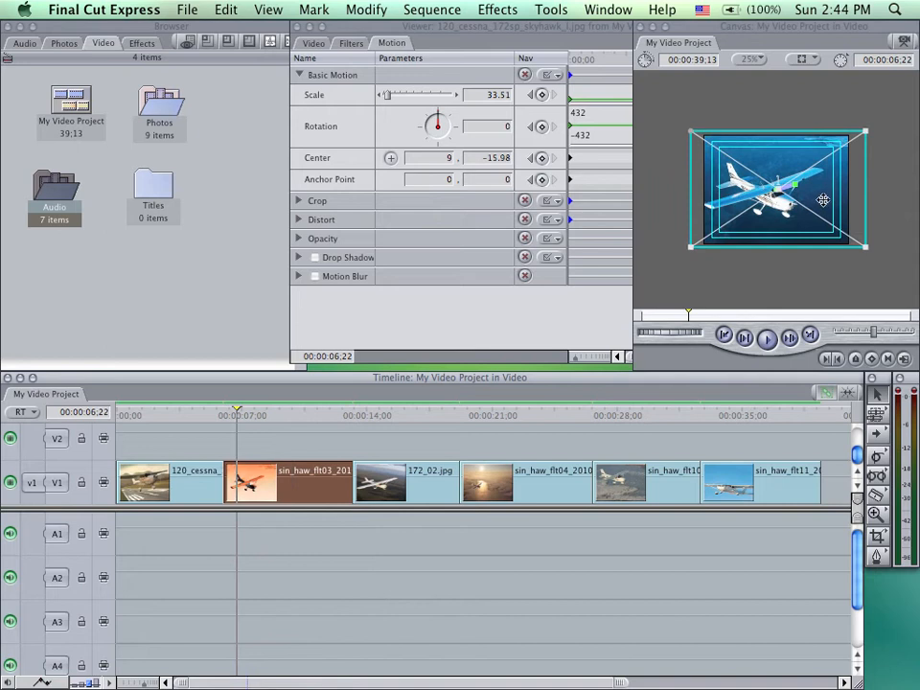
pyautogui.moveTo(814, 203); pyautogui.dragTo(832, 207)
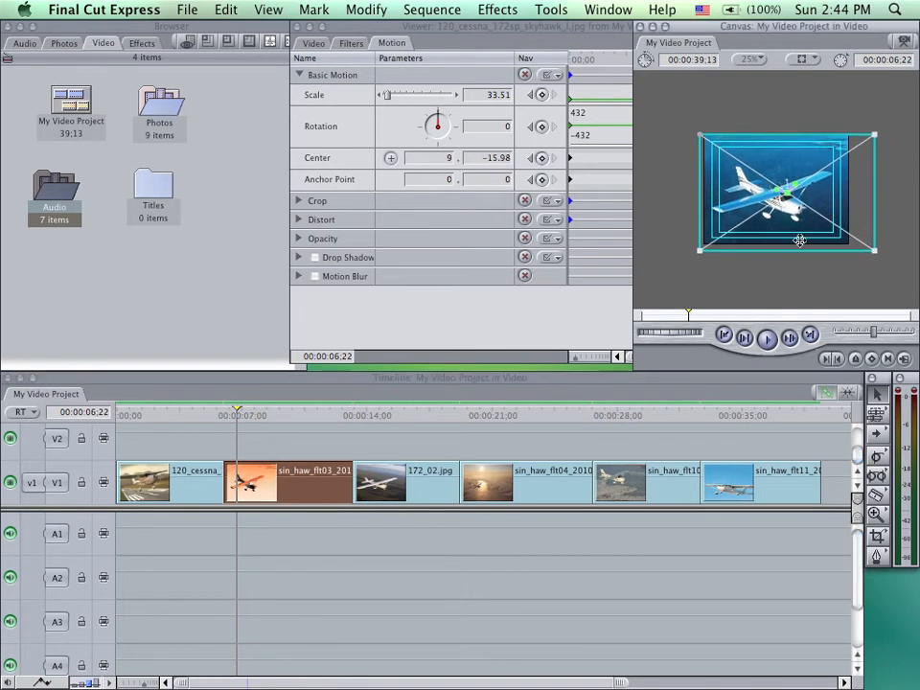
pyautogui.press('super+z')
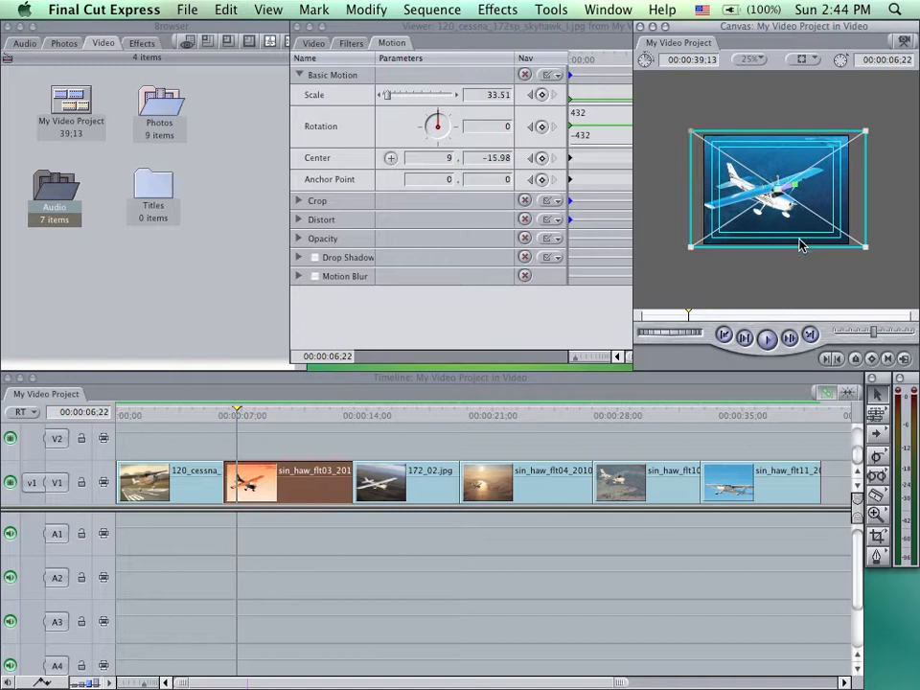
# Return to the 00:00:13;06 keyframe, move the second photo slightly down in the Canvas, and scrub through the clip to check its motion.
pyautogui.click(351, 420)
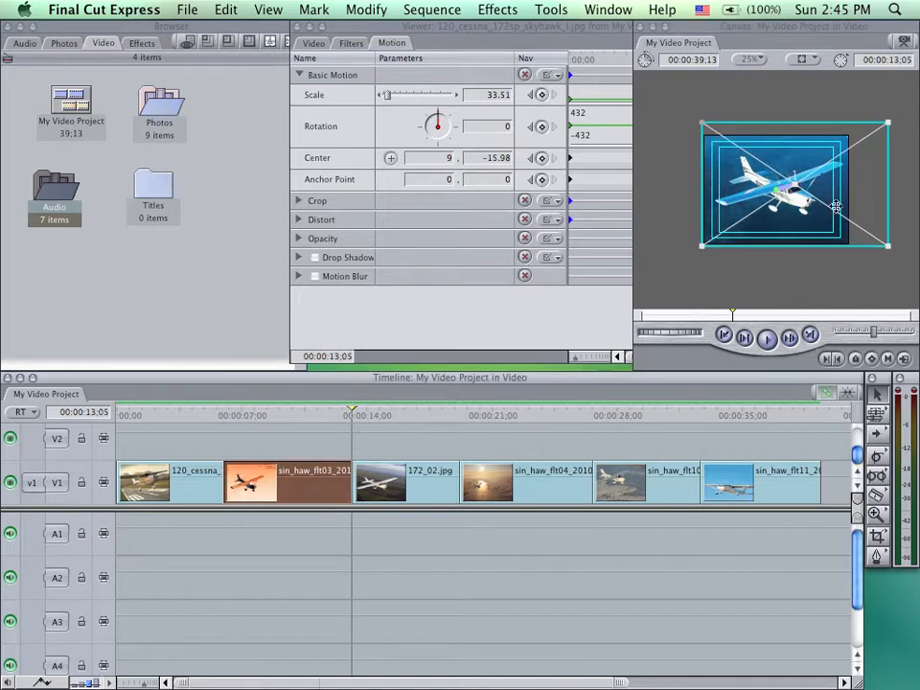
pyautogui.press('Right')
pyautogui.moveTo(803, 198); pyautogui.dragTo(803, 209)
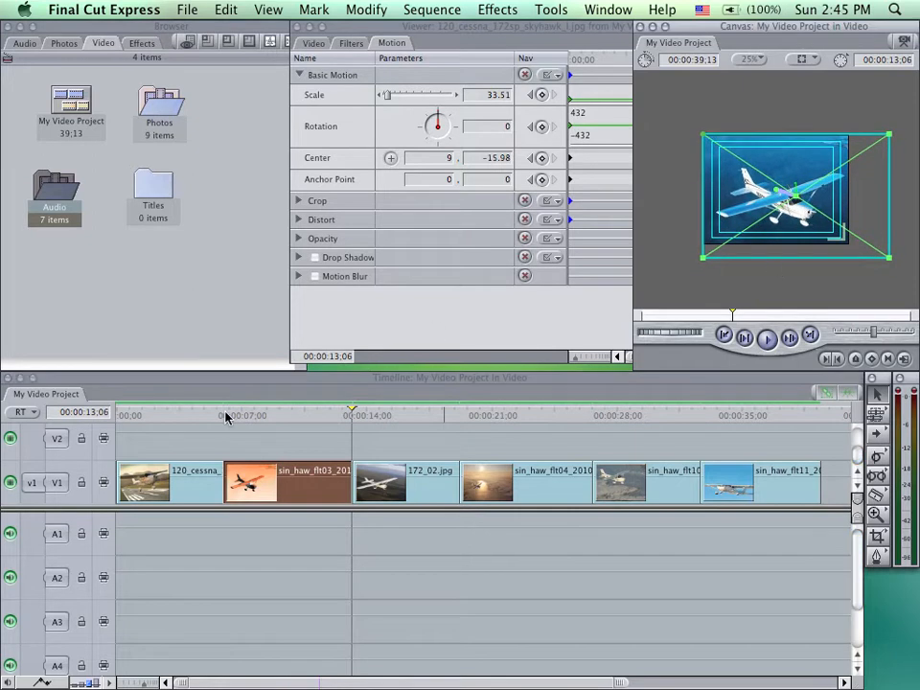
pyautogui.moveTo(226, 416)
pyautogui.mouseDown()
pyautogui.moveTo(303, 414)
pyautogui.moveTo(207, 404)
pyautogui.moveTo(278, 415)
pyautogui.moveTo(239, 409)
pyautogui.mouseUp()
pyautogui.moveTo(286, 414)
pyautogui.mouseDown()
pyautogui.moveTo(232, 414)
pyautogui.moveTo(274, 414)
pyautogui.mouseUp()
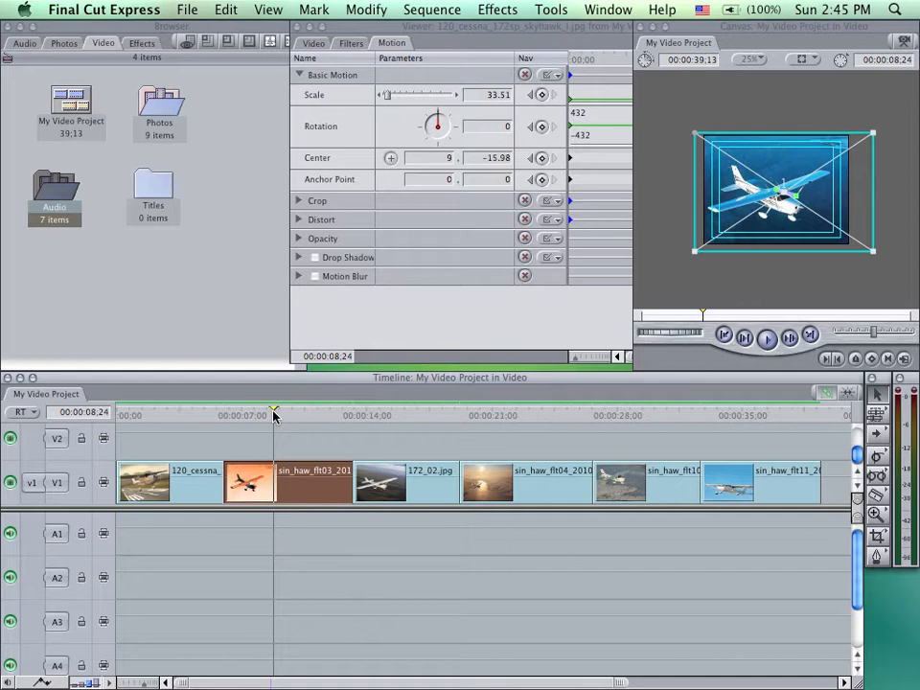
# Fit the Canvas image to its window and play the sequence from the start to preview the motion of the first two clips.
pyautogui.click(765, 59)
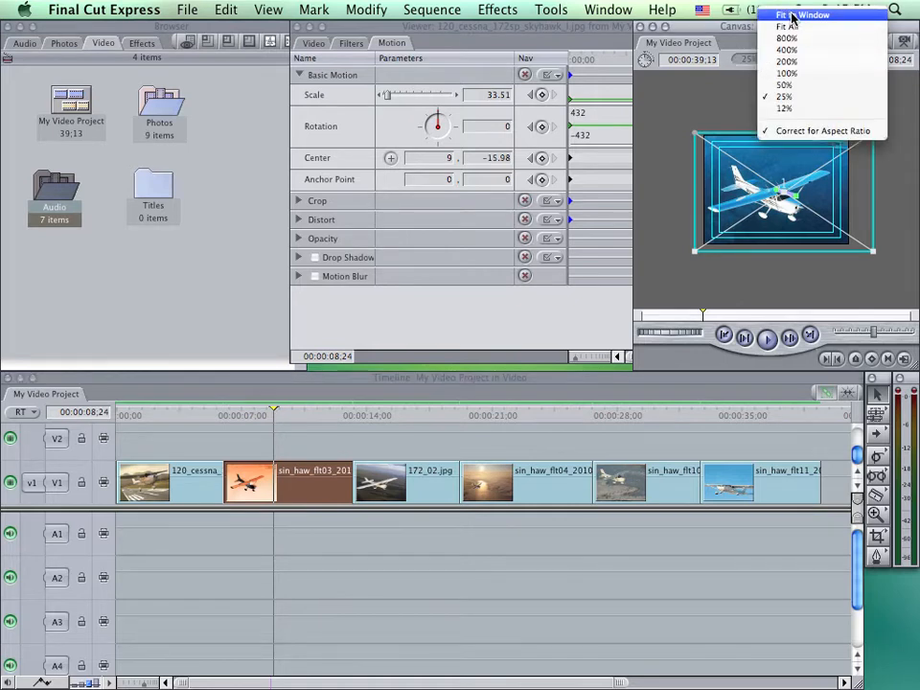
pyautogui.click(793, 13)
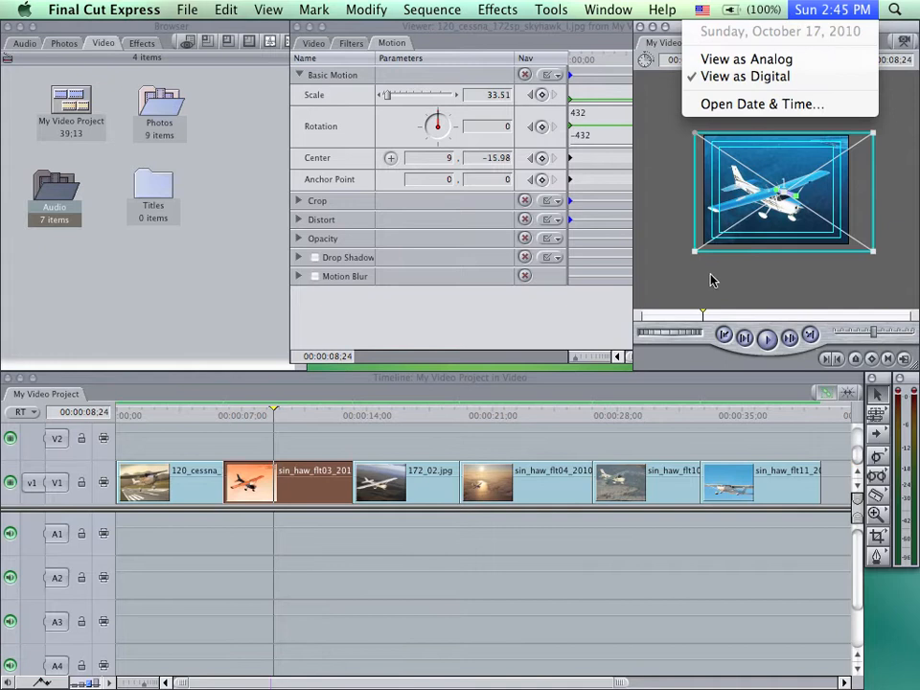
pyautogui.click(686, 123)
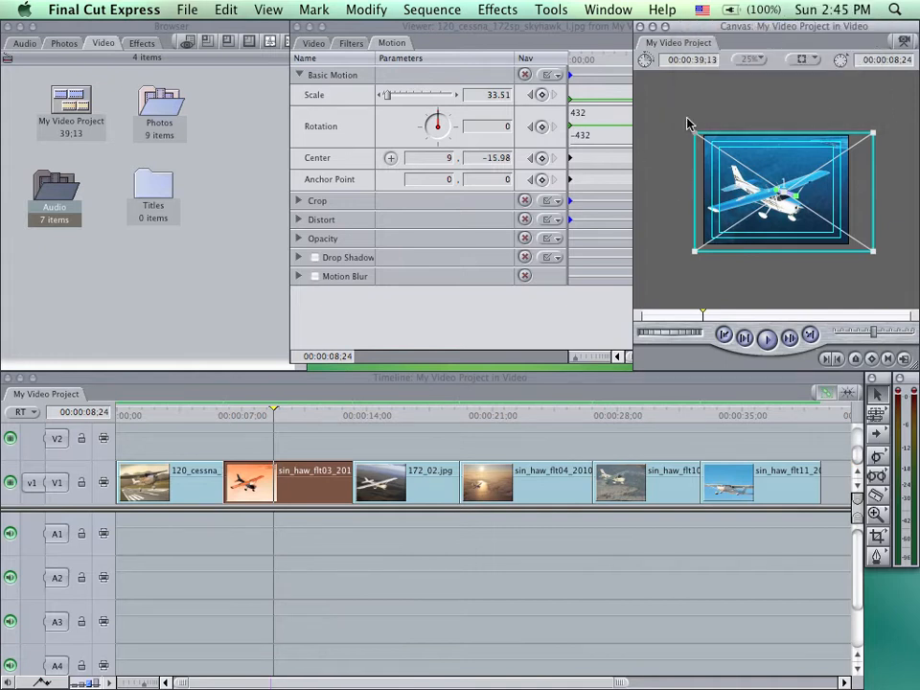
pyautogui.click(760, 63)
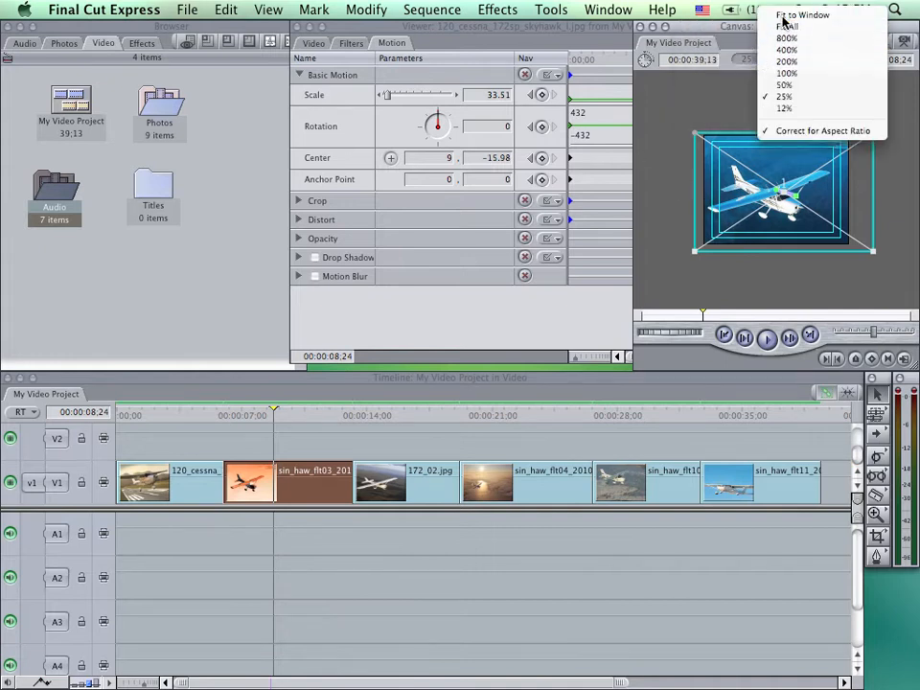
pyautogui.click(781, 13)
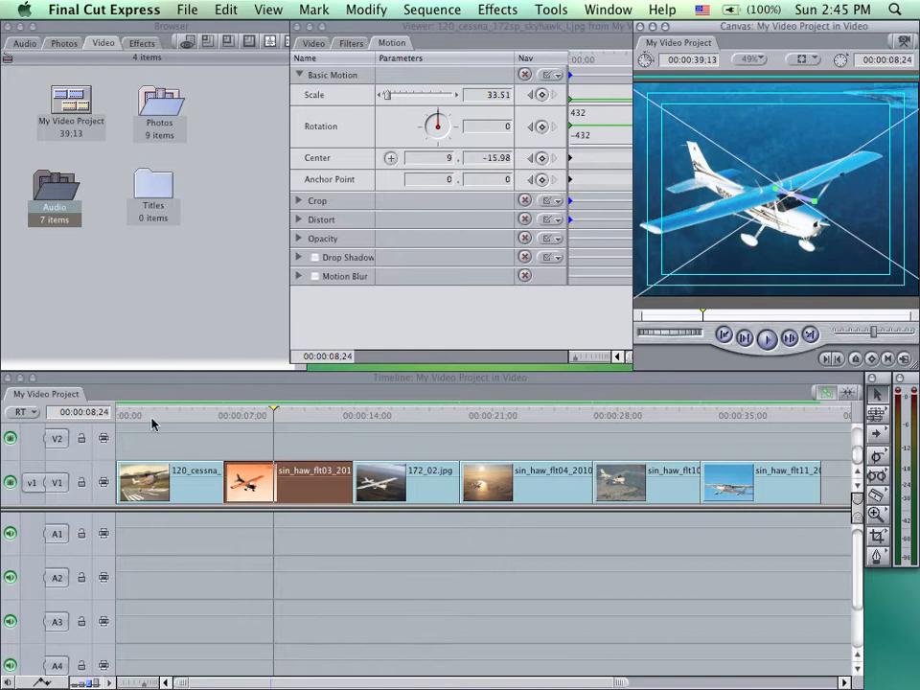
pyautogui.click(117, 419)
pyautogui.press('space')
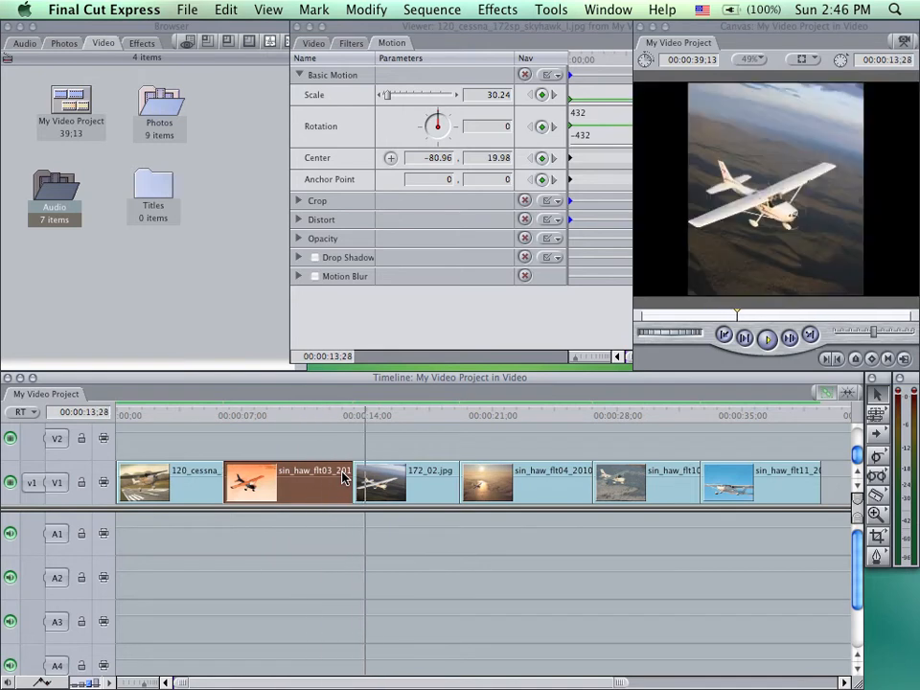
pyautogui.press('space')
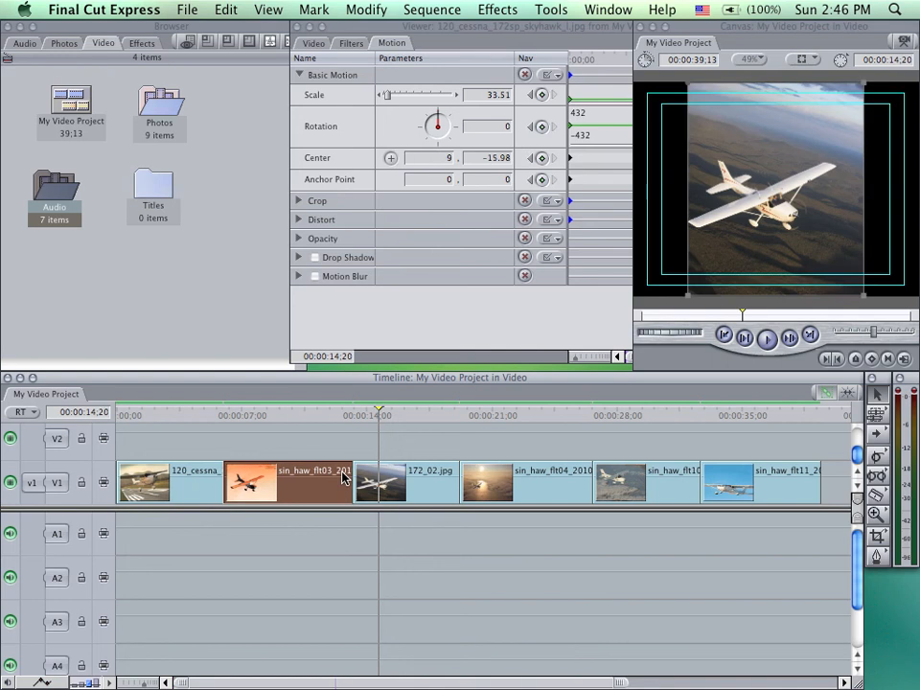